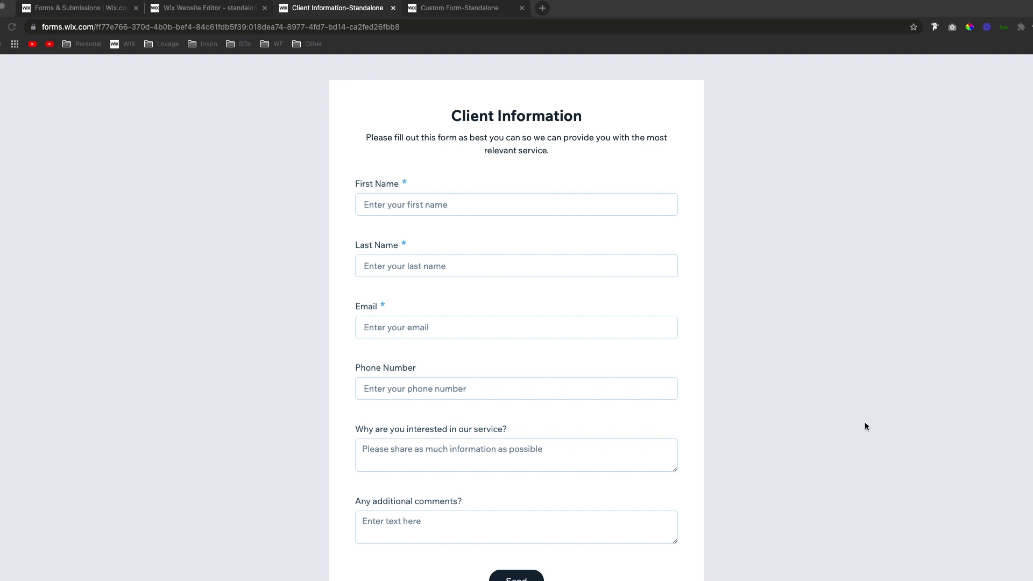
- Look over the standalone Client Information form from its title to the lower fields
scroll(865, 426, "down", 3)
scroll(866, 425, "up", 3)
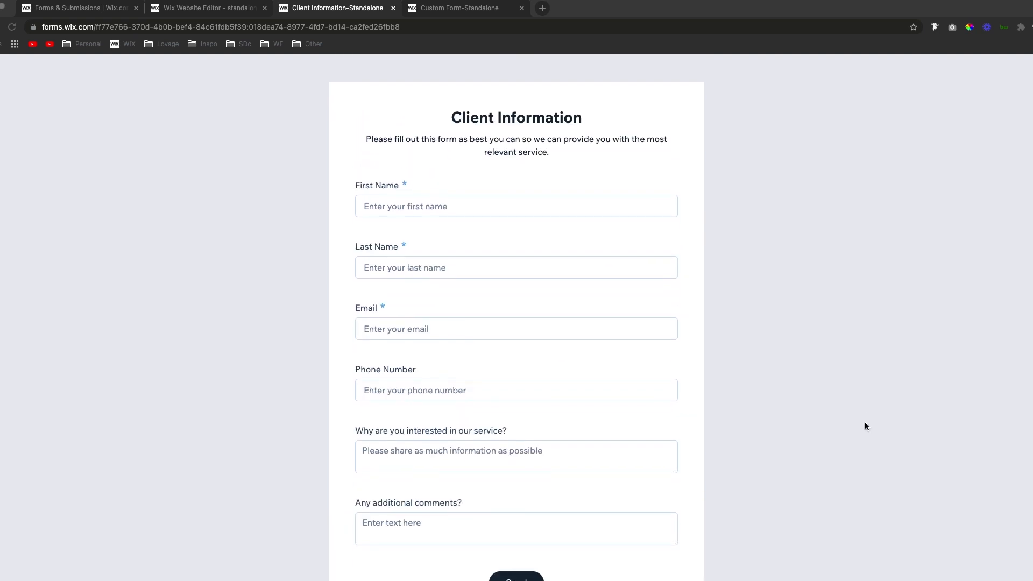
left_click(403, 117)
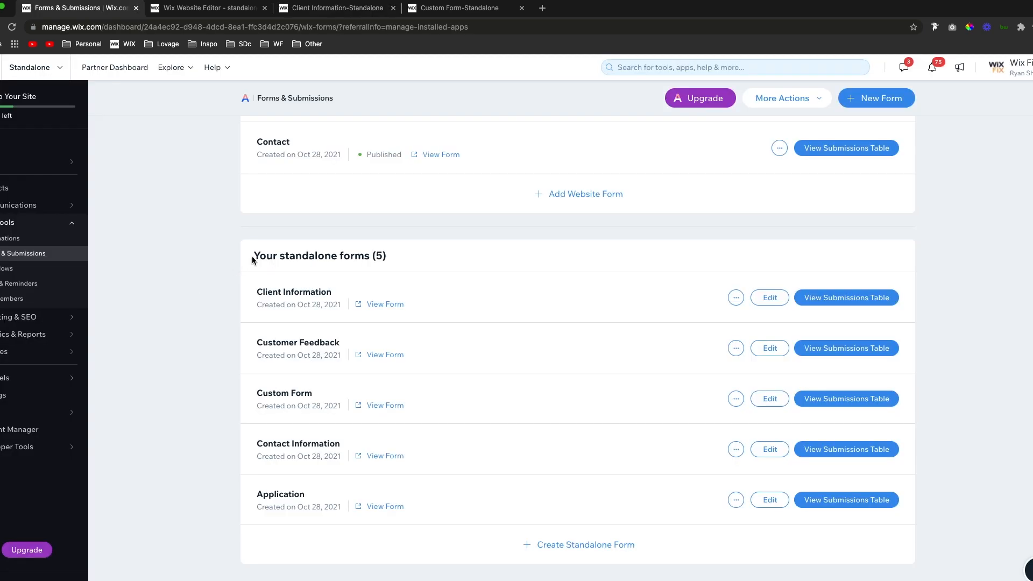
- Review the standalone forms section in the Forms & Submissions dashboard and check the current Ascend plan in the upgrade details
left_click_drag(254, 257, 441, 253)
left_click(441, 253)
left_click_drag(402, 256, 251, 257)
left_click(396, 258)
mouse_move(694, 102)
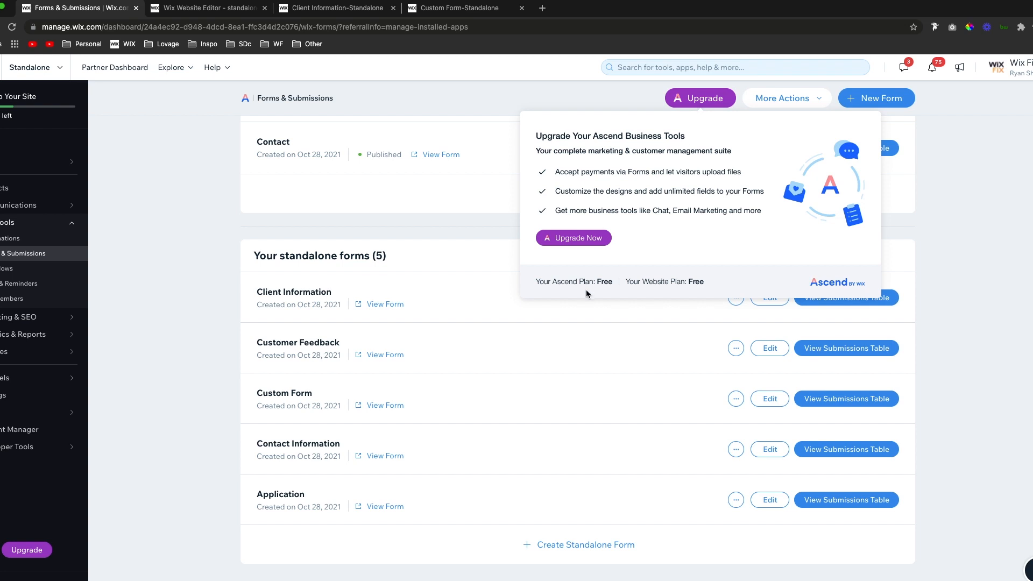
left_click_drag(534, 283, 619, 286)
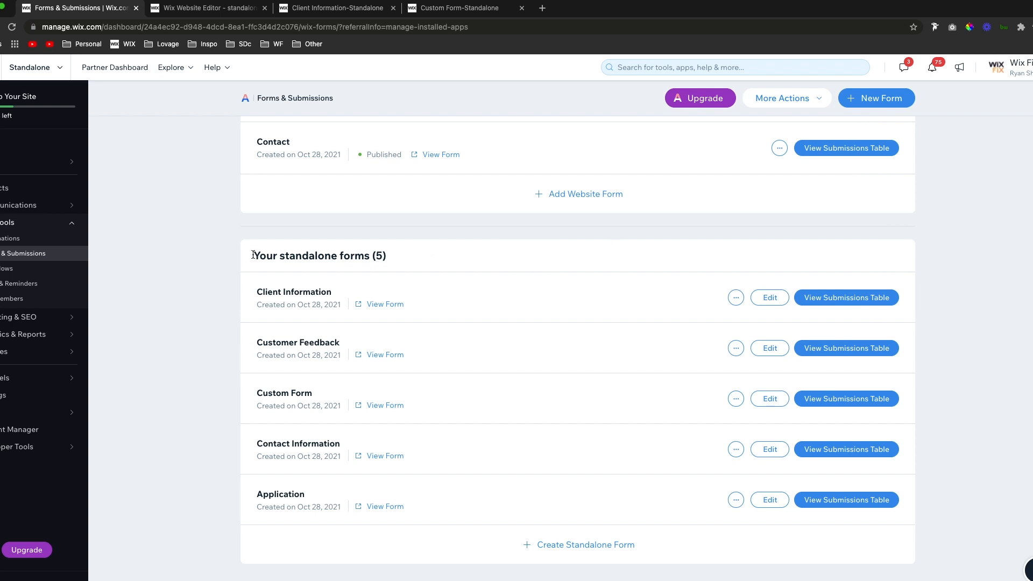
- Compare the website forms section with the standalone forms section in the Forms & Submissions dashboard
triple_click(425, 252)
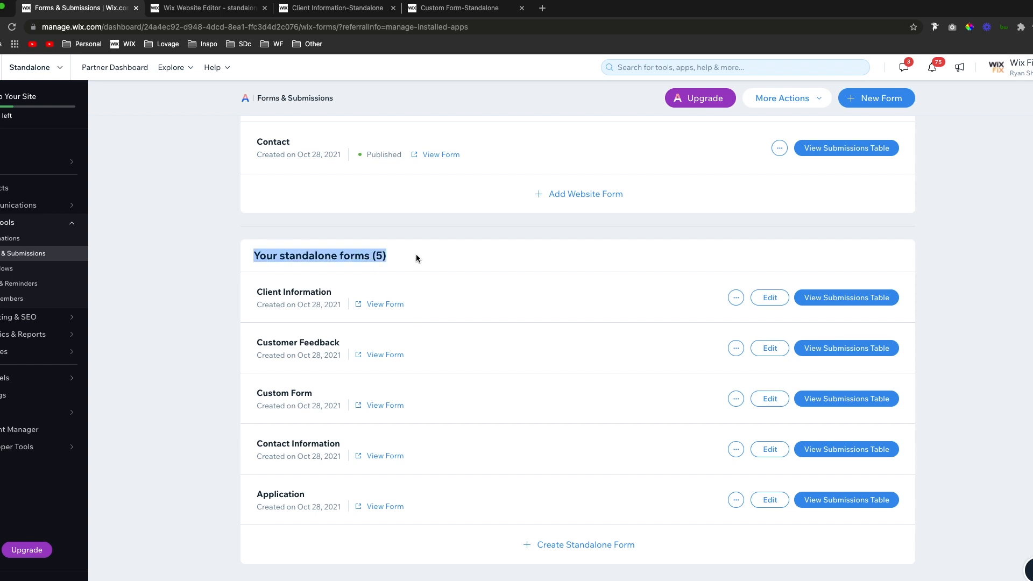
scroll(416, 258, "up", 5)
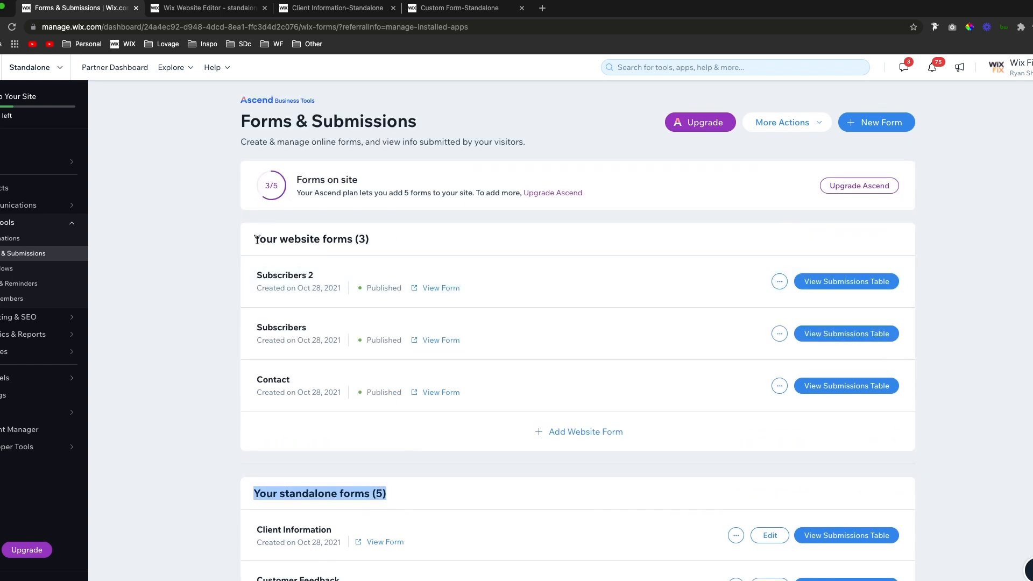
left_click_drag(256, 239, 376, 240)
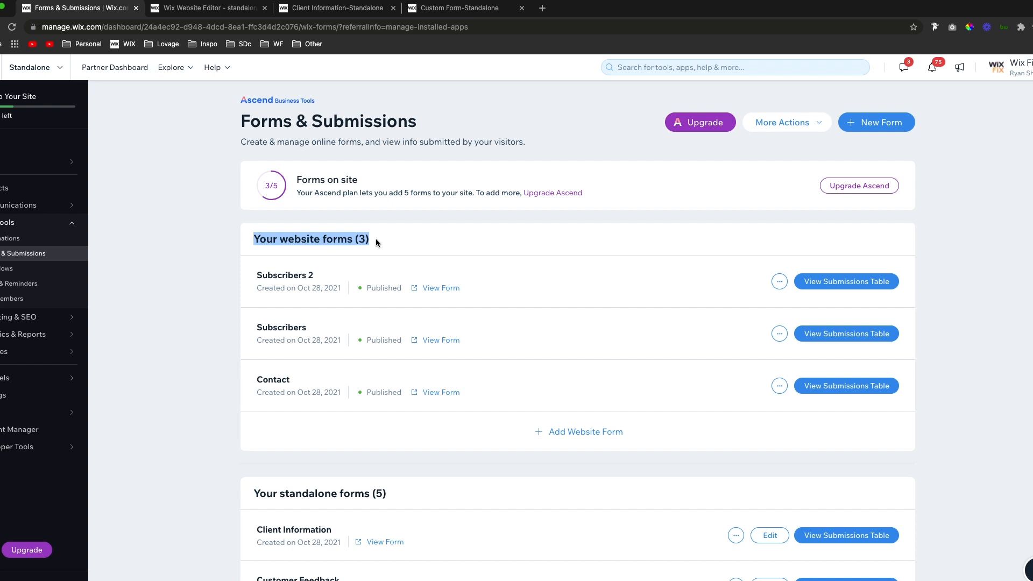
left_click(376, 240)
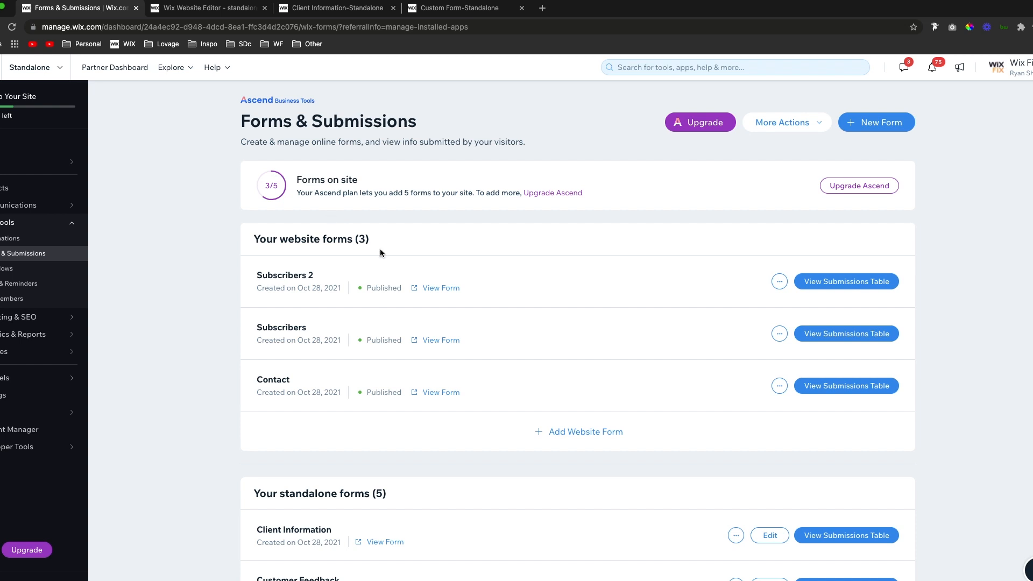
scroll(380, 253, "down", 5)
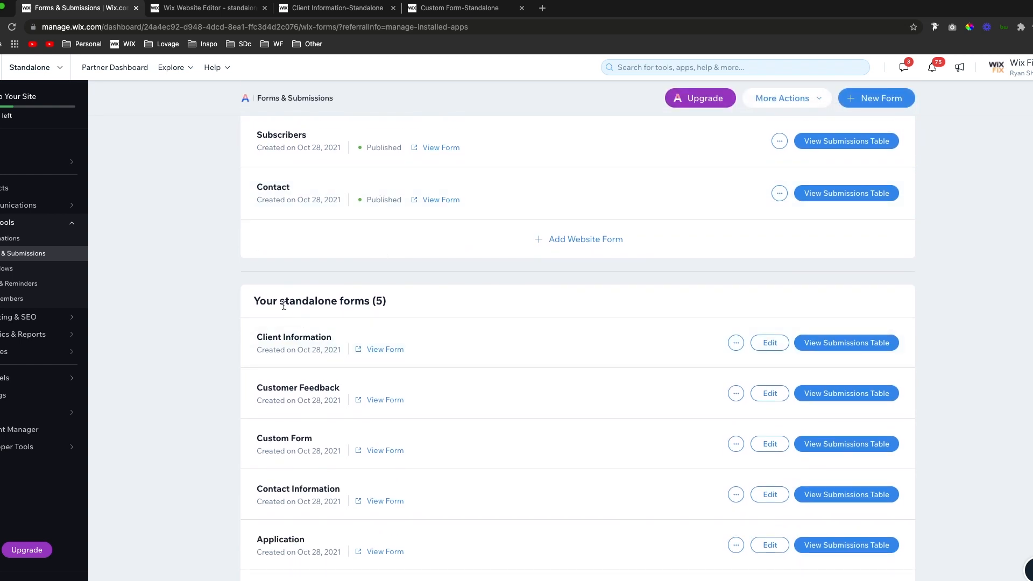
left_click_drag(280, 305, 351, 302)
scroll(351, 302, "up", 5)
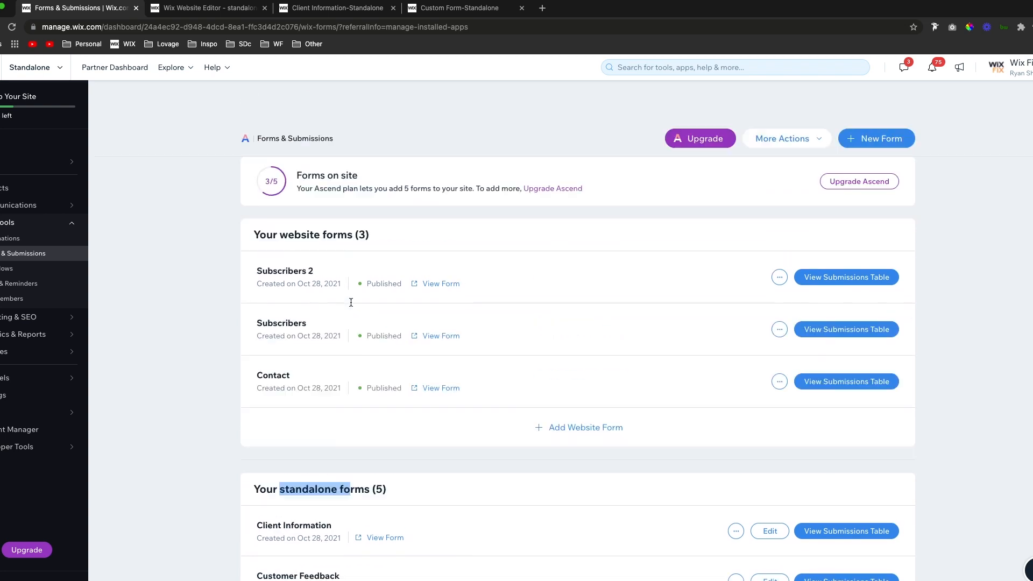
left_click_drag(280, 240, 353, 240)
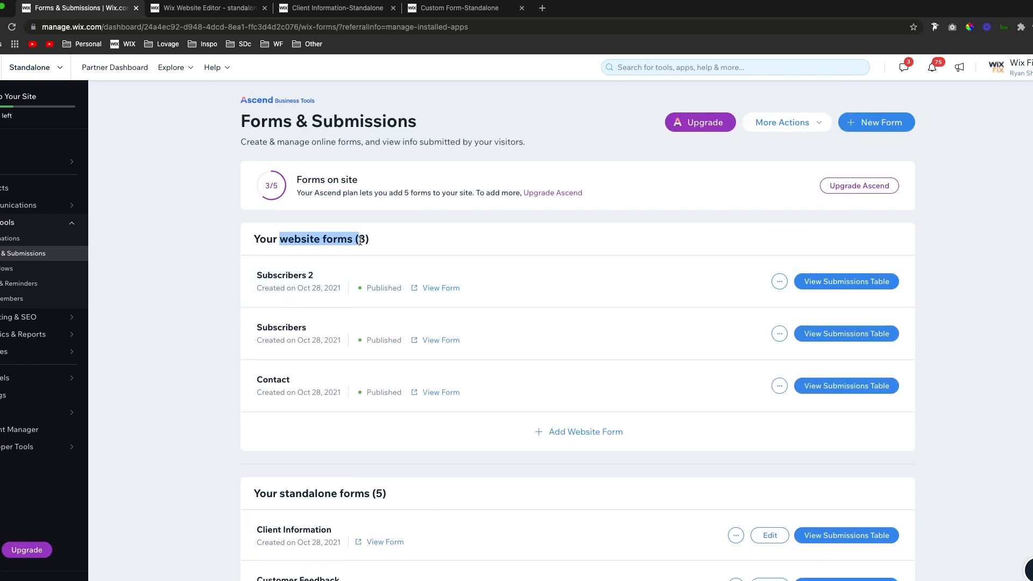
left_click(382, 241)
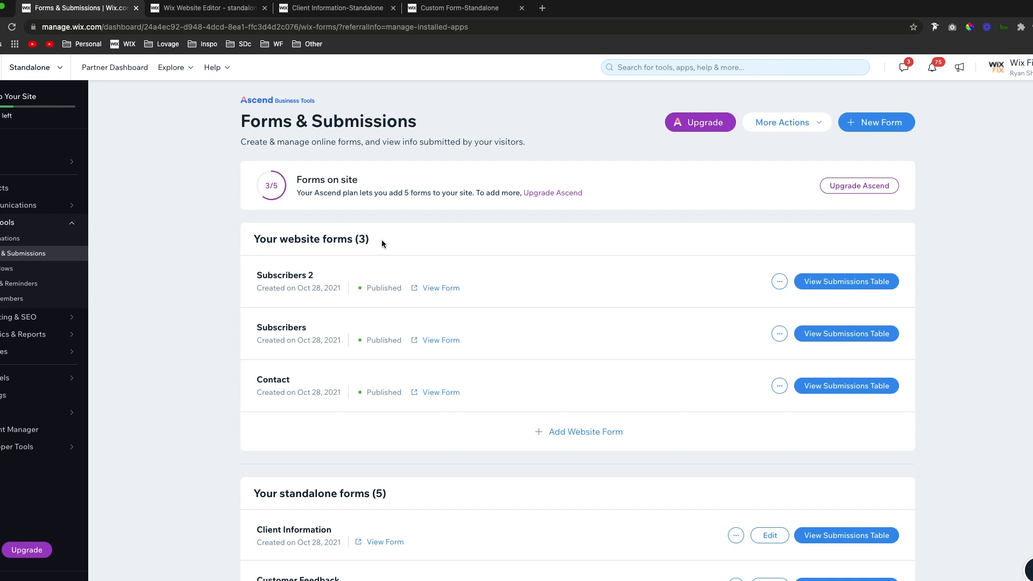
mouse_move(698, 132)
scroll(379, 241, "down", 4)
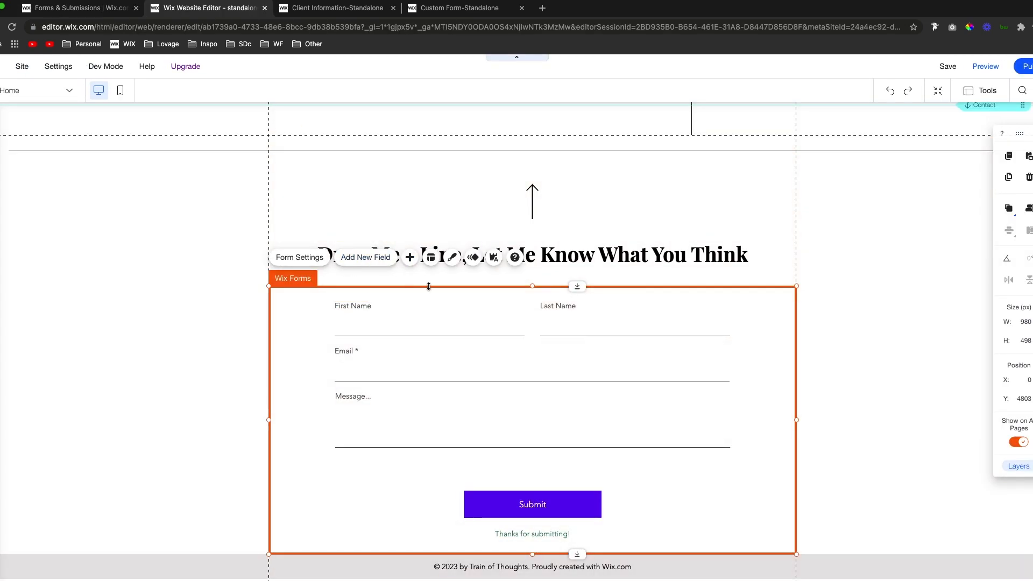
- Add Email, Phone, Phone & Country Code, Autocomplete Address, Multi-line Address, Address, Birthday and Company fields to the website's contact form
left_click(410, 258)
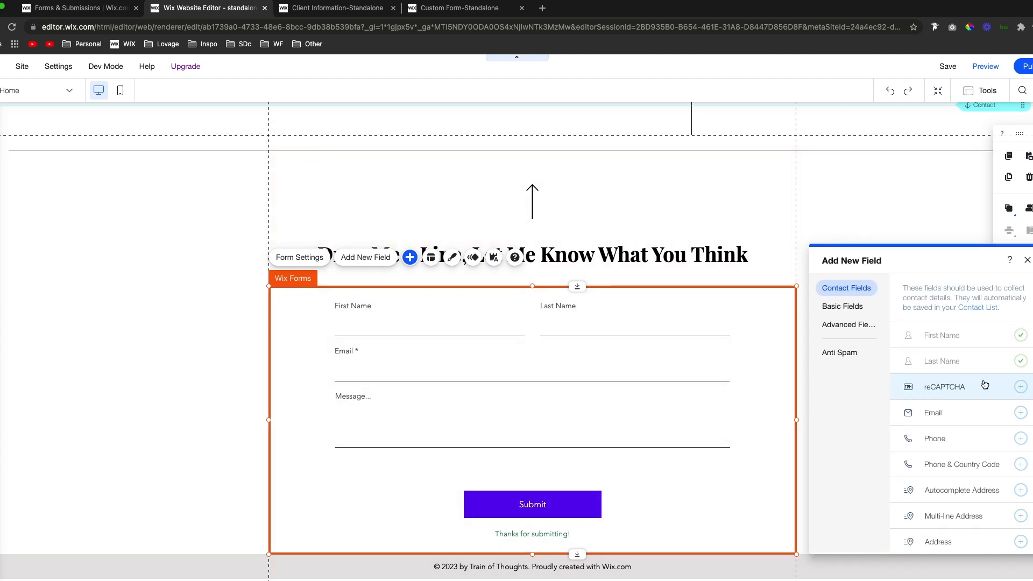
left_click(1021, 413)
left_click(1021, 438)
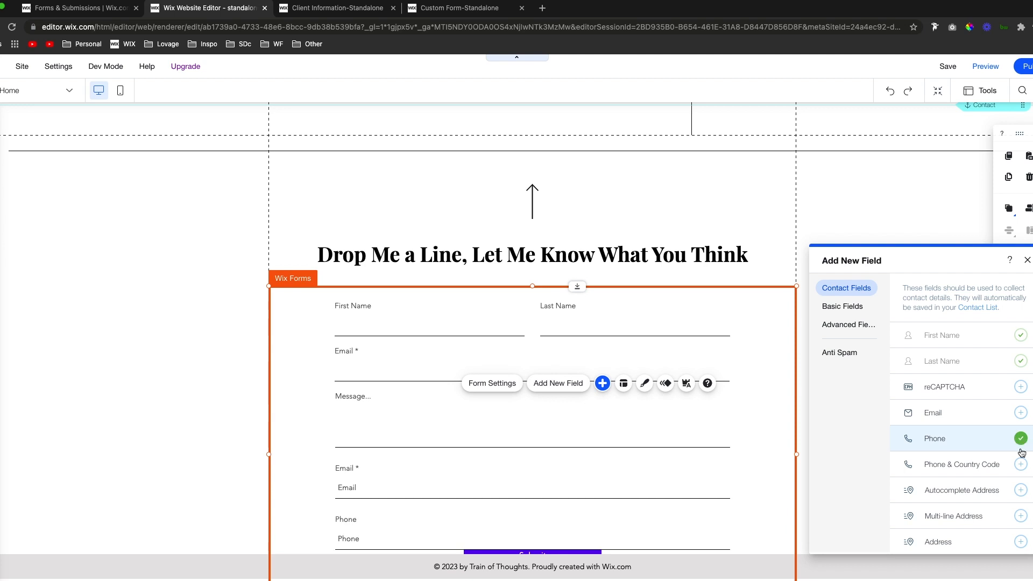
left_click(1021, 464)
left_click(1022, 491)
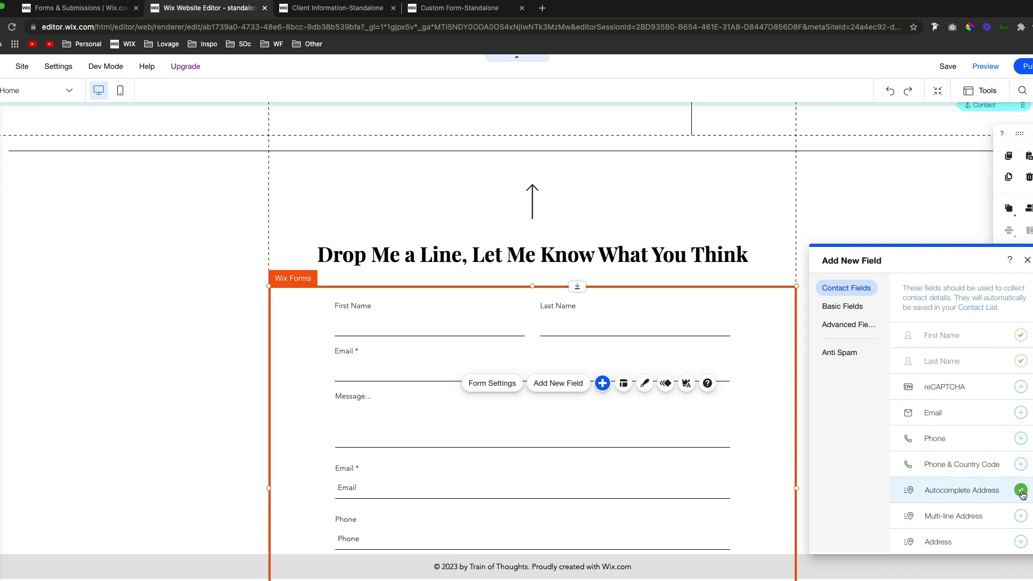
left_click(1022, 518)
scroll(1022, 521, "down", 2)
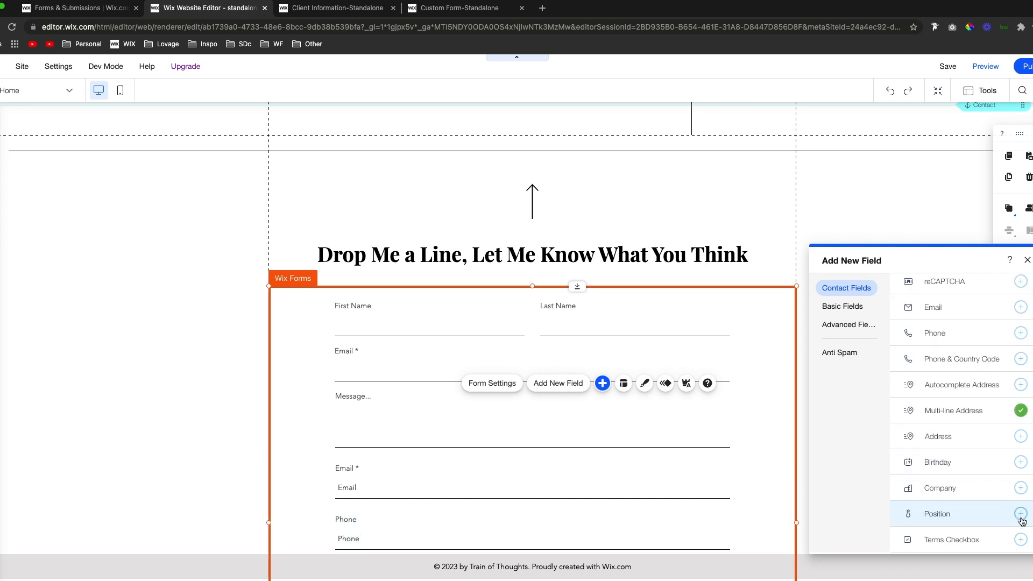
left_click(1021, 454)
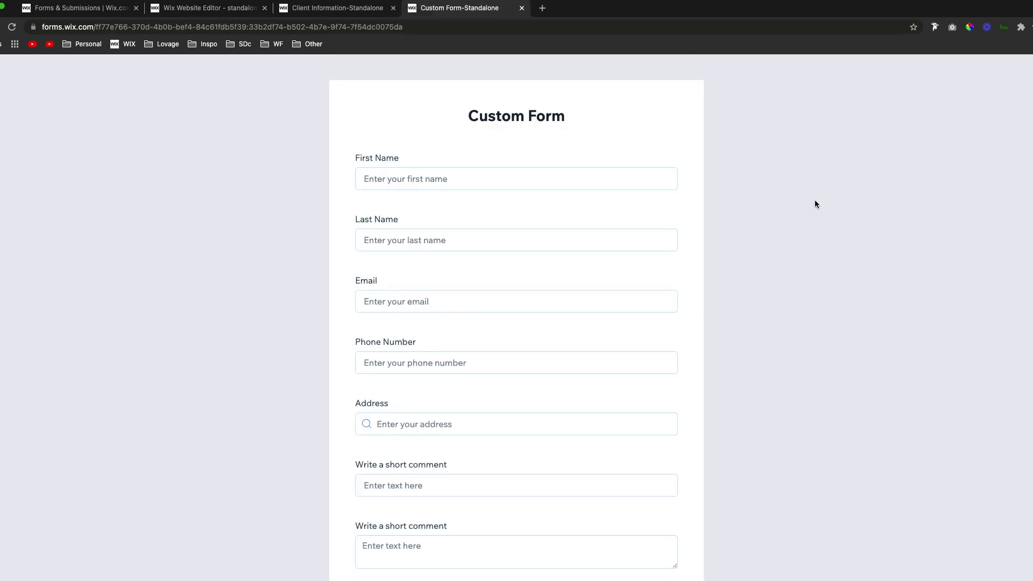
- Examine the field types in the standalone Custom Form, especially the Your Signature and Upload File fields
scroll(815, 204, "down", 20)
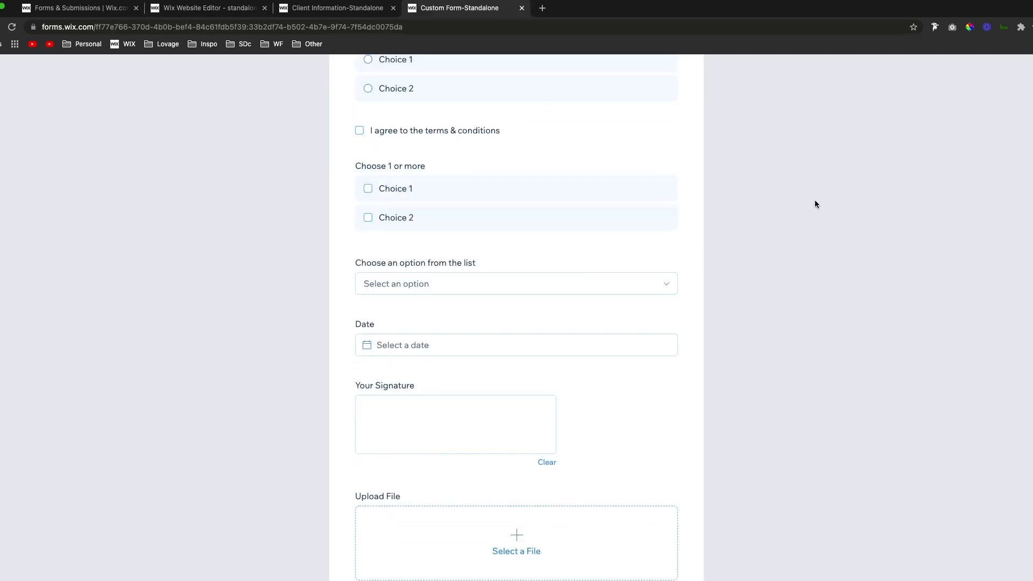
scroll(815, 204, "down", 10)
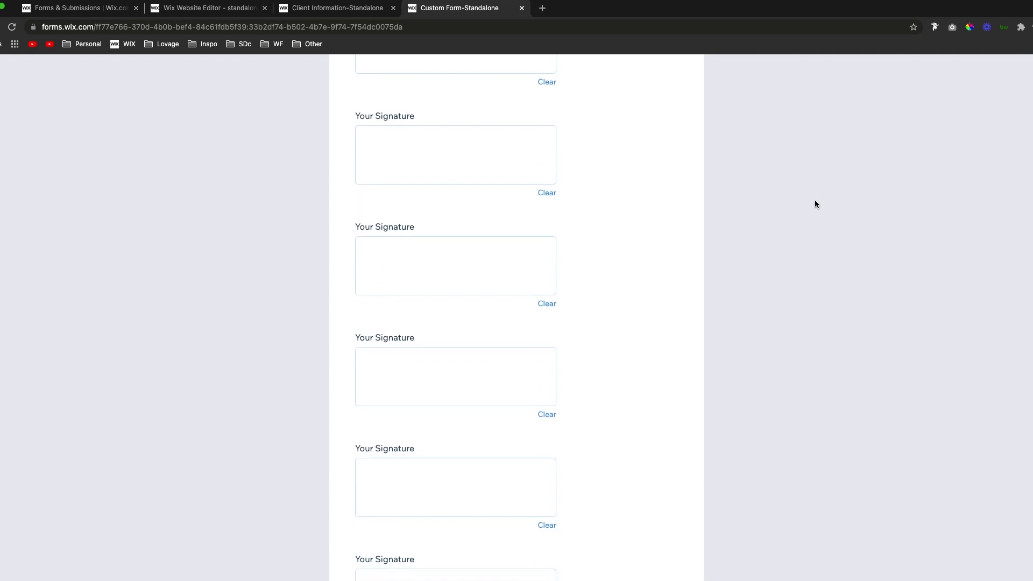
scroll(814, 204, "down", 15)
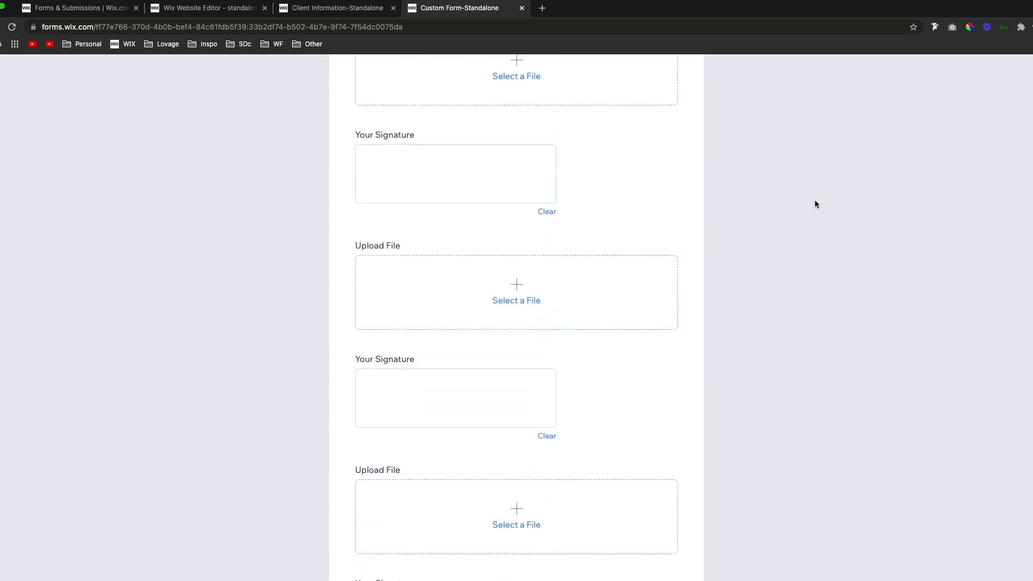
scroll(782, 299, "up", 10)
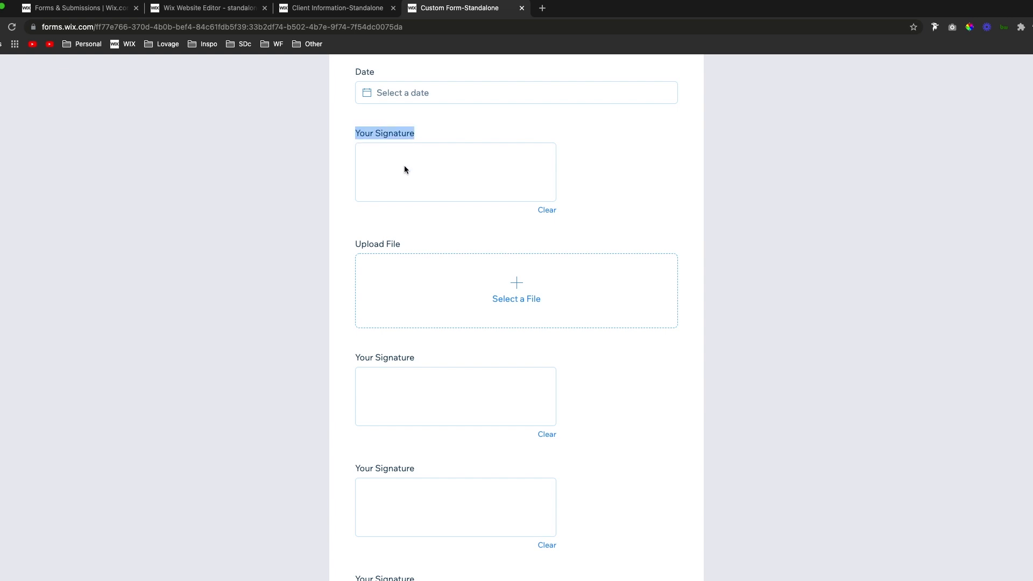
left_click_drag(341, 247, 402, 245)
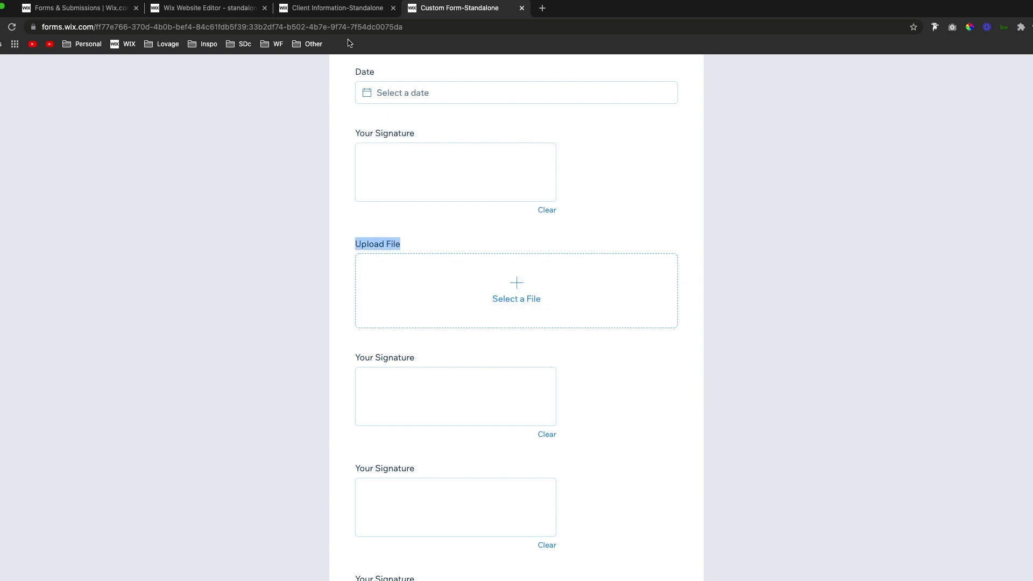
- Check the advanced File Upload and Signature fields offered for the website form against the fields of the standalone Custom Form
left_click(193, 8)
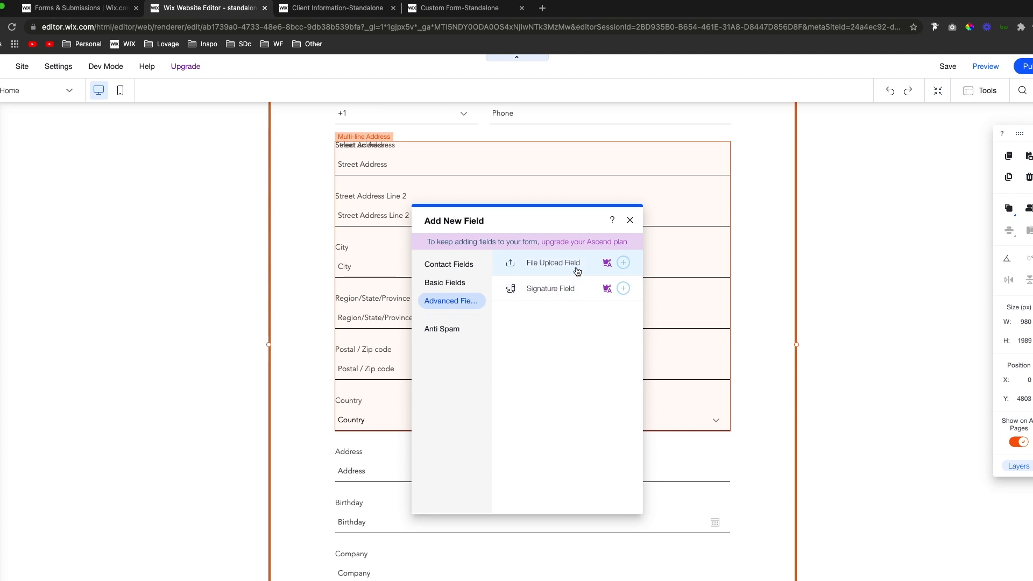
left_click(442, 8)
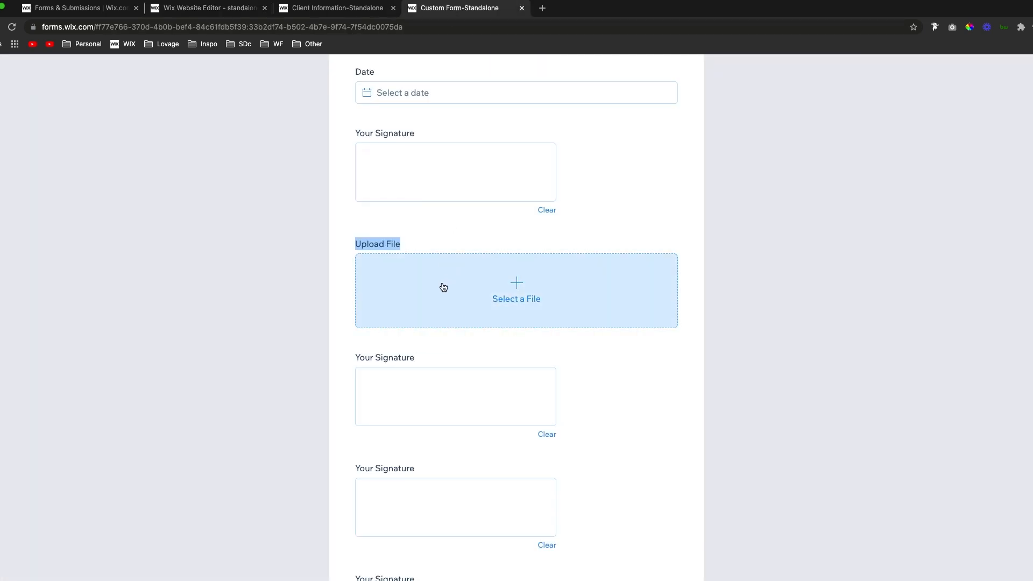
scroll(790, 291, "up", 15)
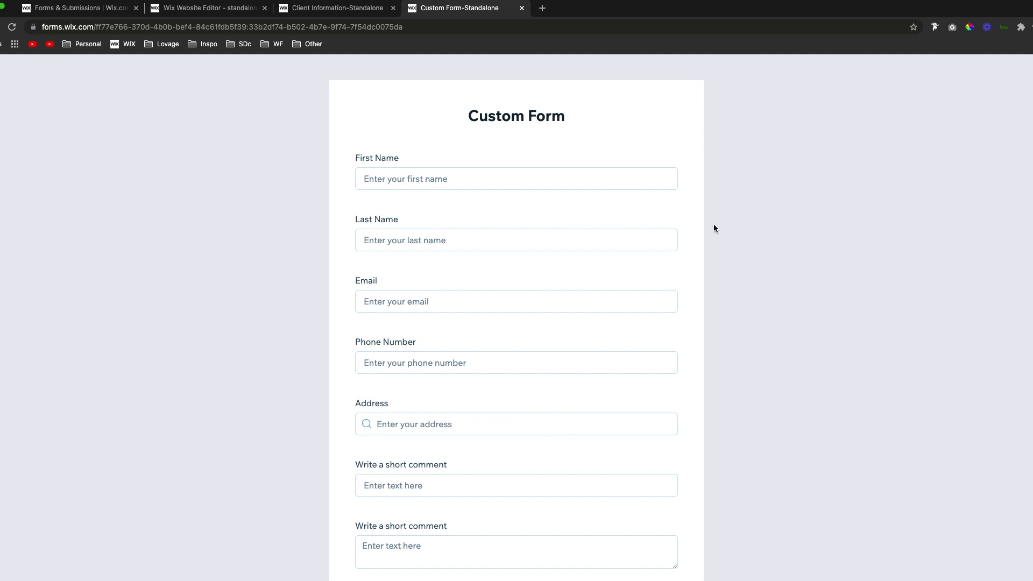
scroll(739, 229, "down", 20)
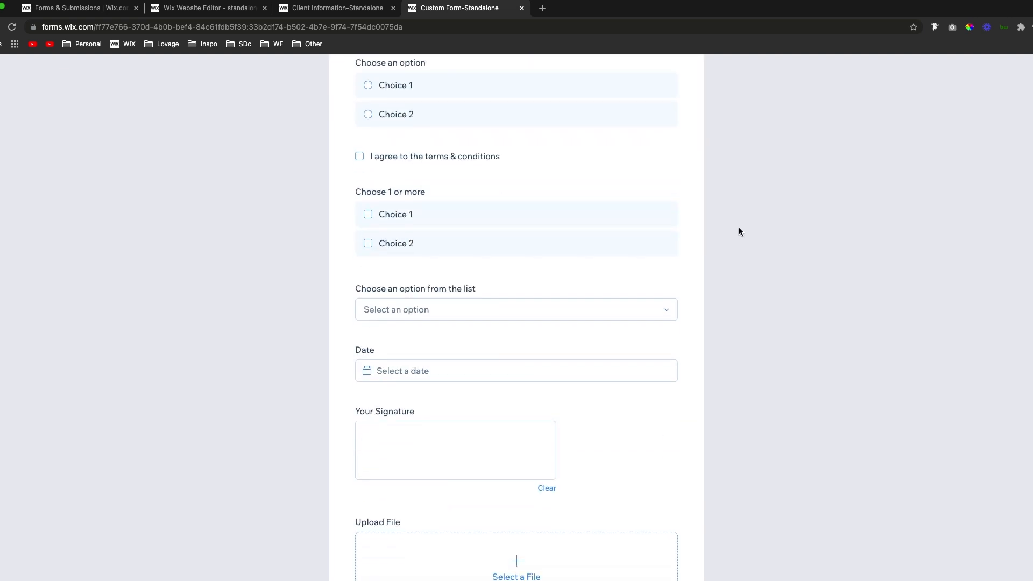
scroll(739, 231, "down", 20)
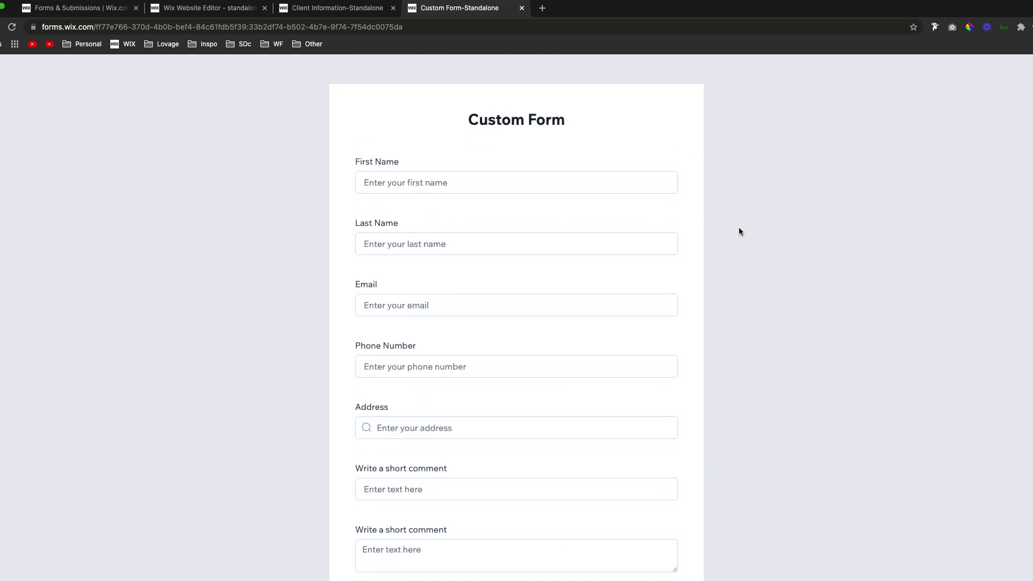
scroll(738, 231, "down", 1)
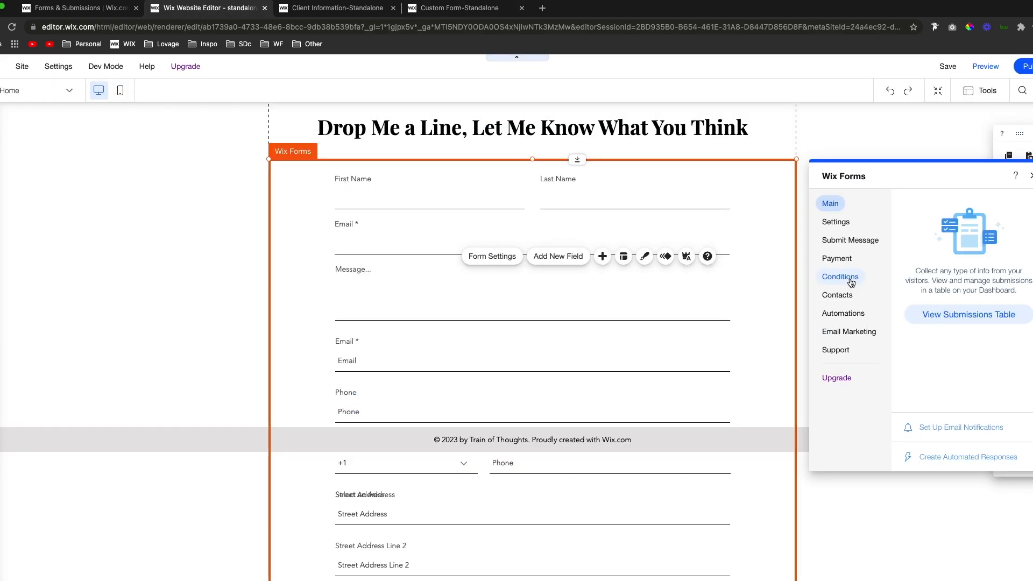
- Start a new conditional rule in the website form's settings and review its If and Then options
left_click(851, 282)
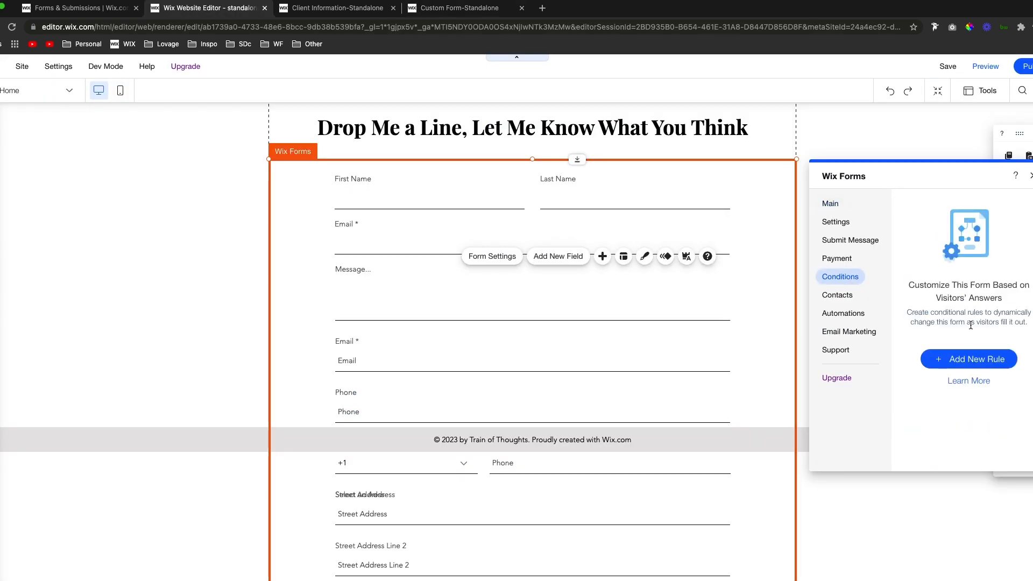
left_click(963, 359)
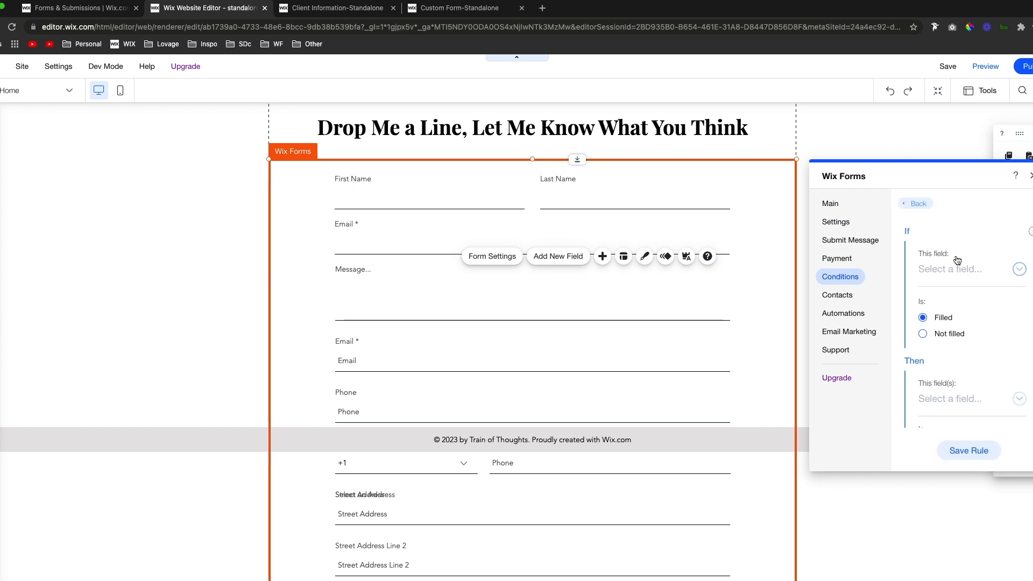
scroll(965, 317, "down", 1)
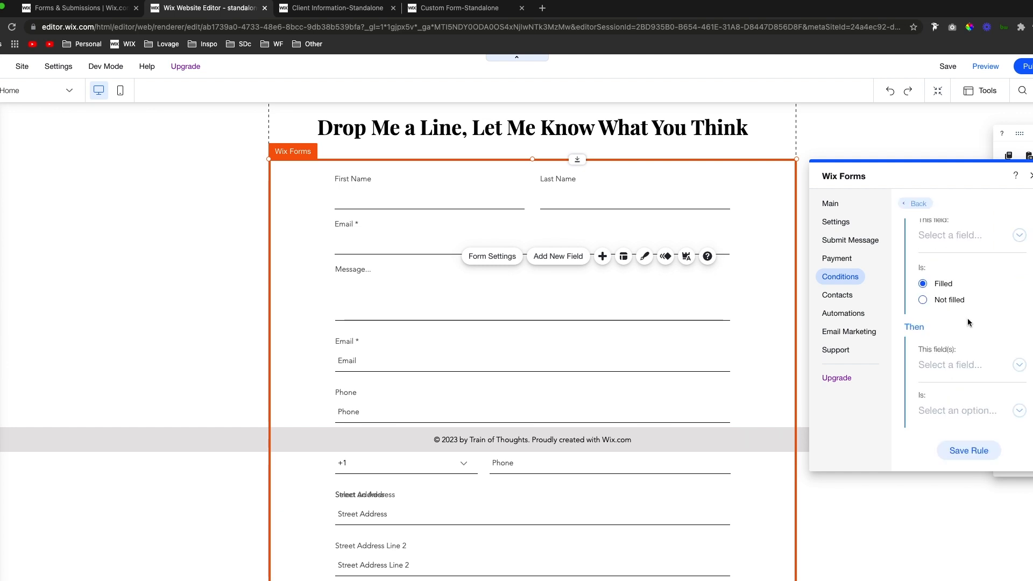
scroll(969, 319, "up", 1)
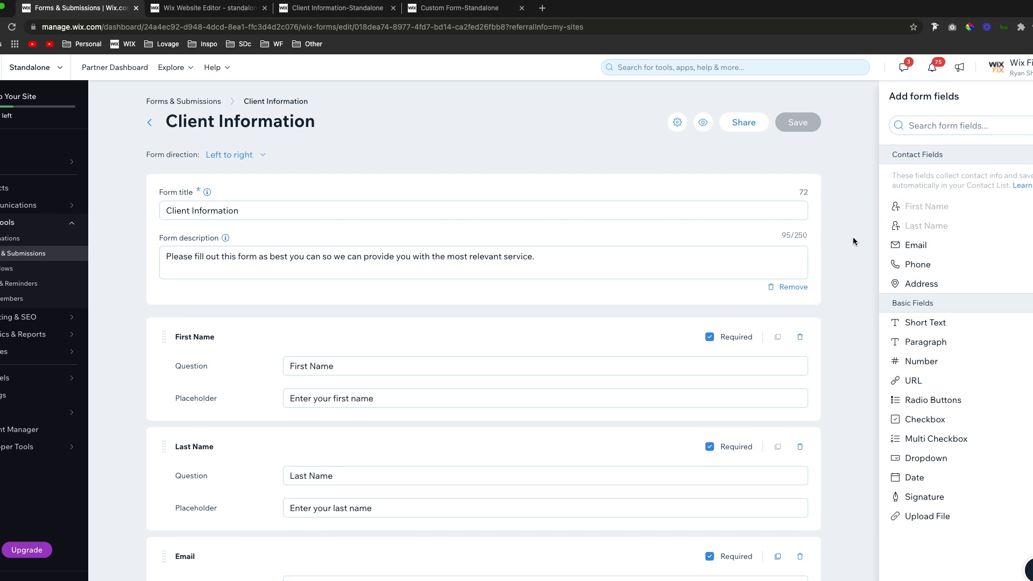
- Inspect the live Client Information form down to the Powered by Ascend footer
scroll(854, 237, "down", 2)
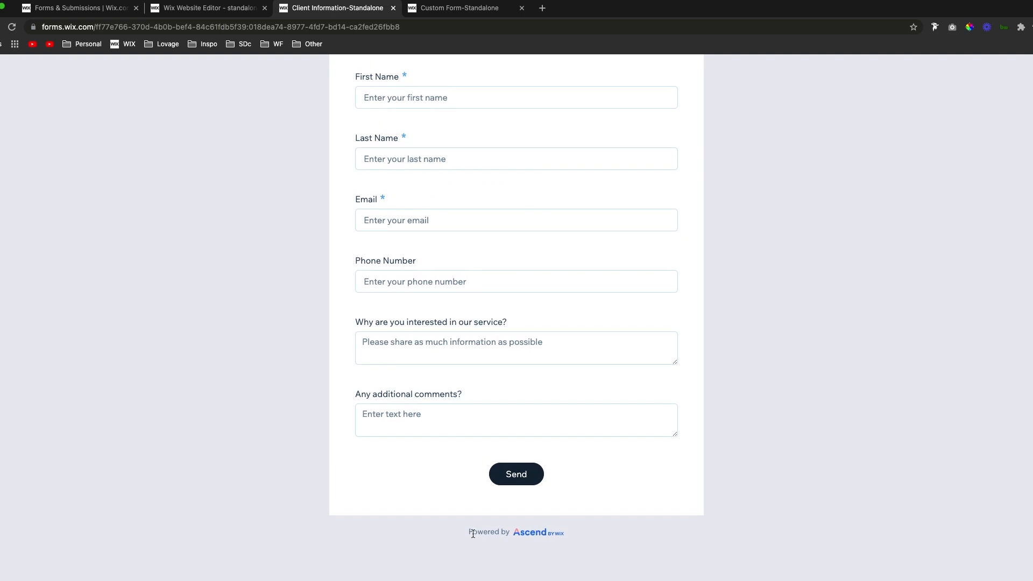
left_click_drag(463, 532, 596, 532)
scroll(412, 526, "up", 3)
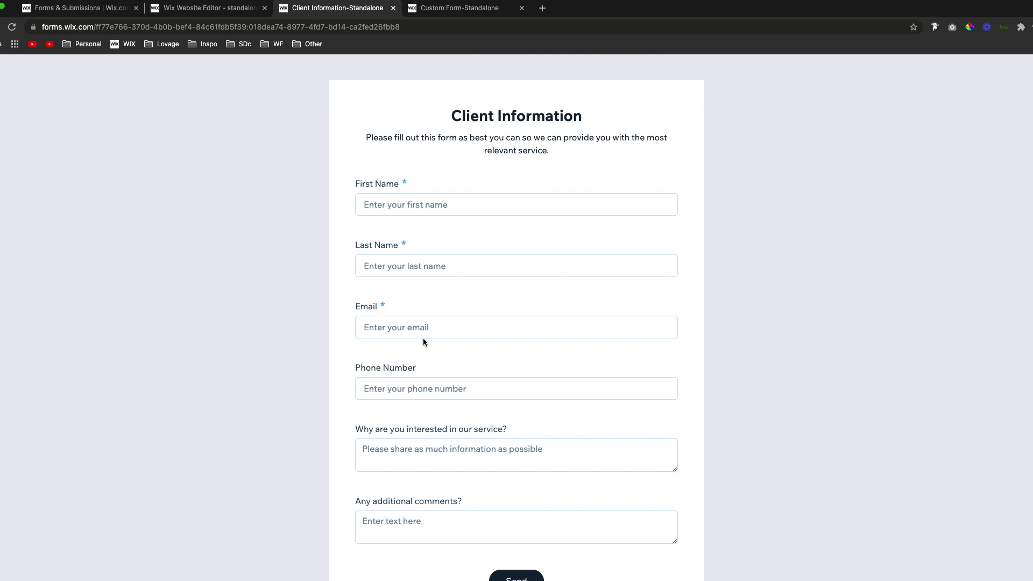
- Generate a static QR code for the live Client Information form's URL with the online QR Code Generator, then close the generator
scroll(425, 297, "down", 3)
scroll(425, 299, "up", 3)
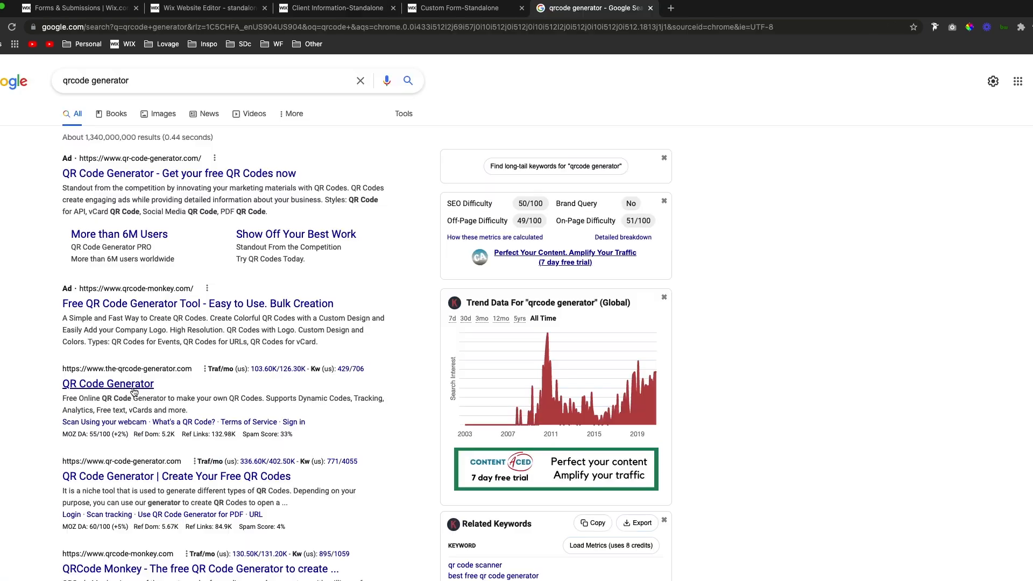
left_click(134, 388)
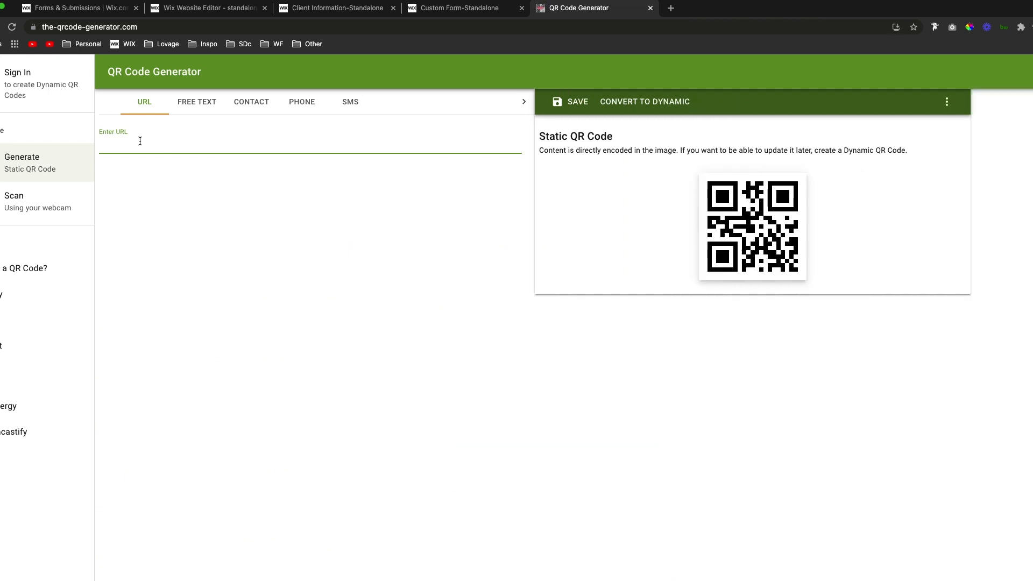
type("https://forms.wix.com/ff77e766-370d-4b0b-bef4-84c61fdb5f39:018dea74-8977-4fd7-bd14-ca2fed26fbb8")
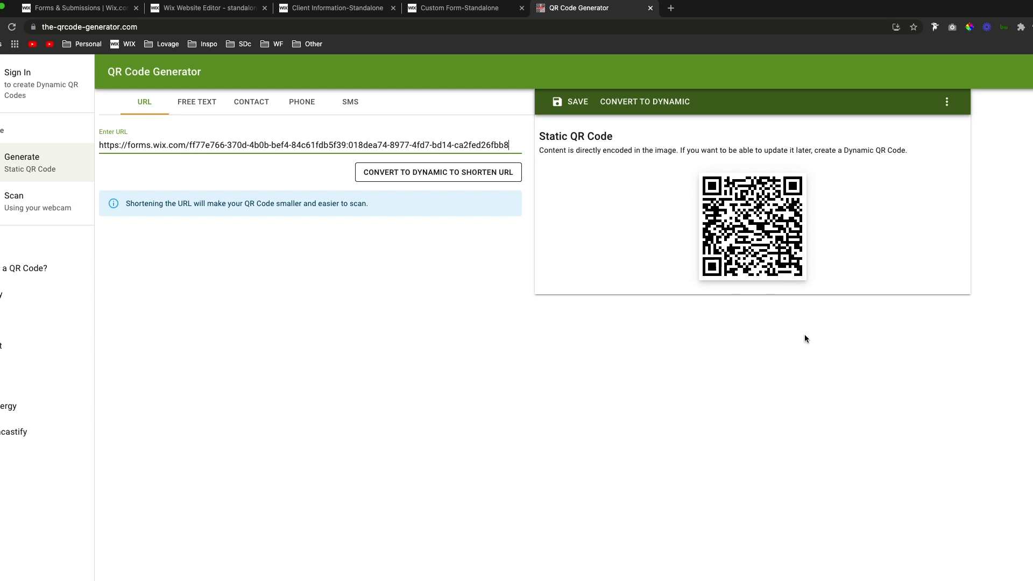
key("super+w")
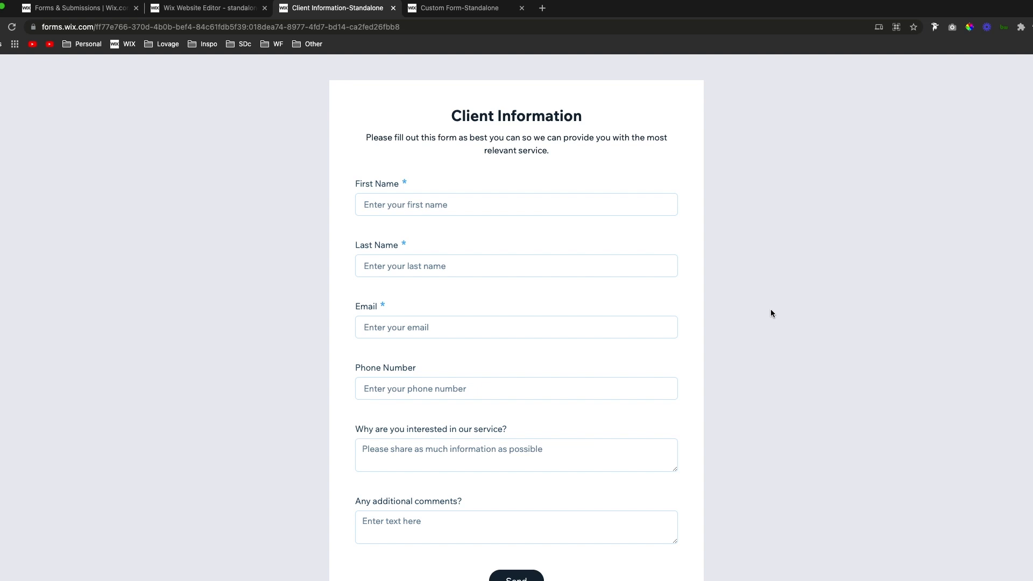
- Open Wix Forms & Payments from the site's installed apps and review the website forms and standalone forms sections
key("super+1")
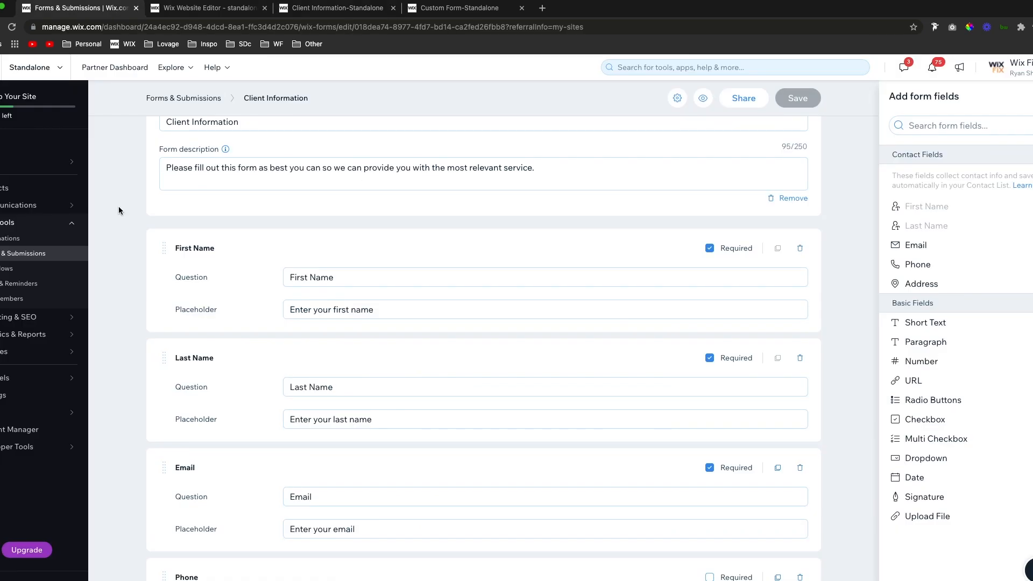
left_click(17, 155)
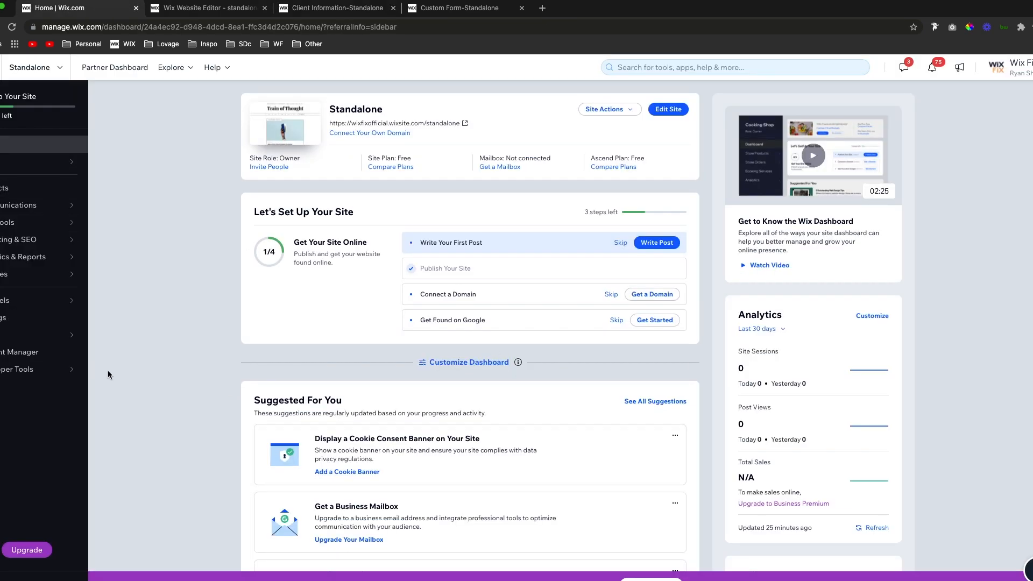
left_click(115, 325)
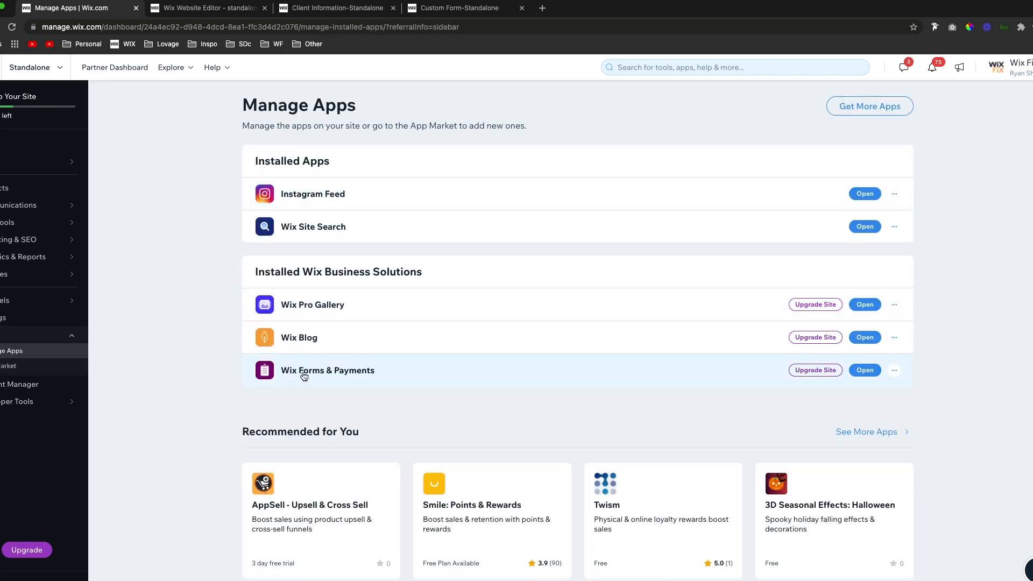
left_click(374, 380)
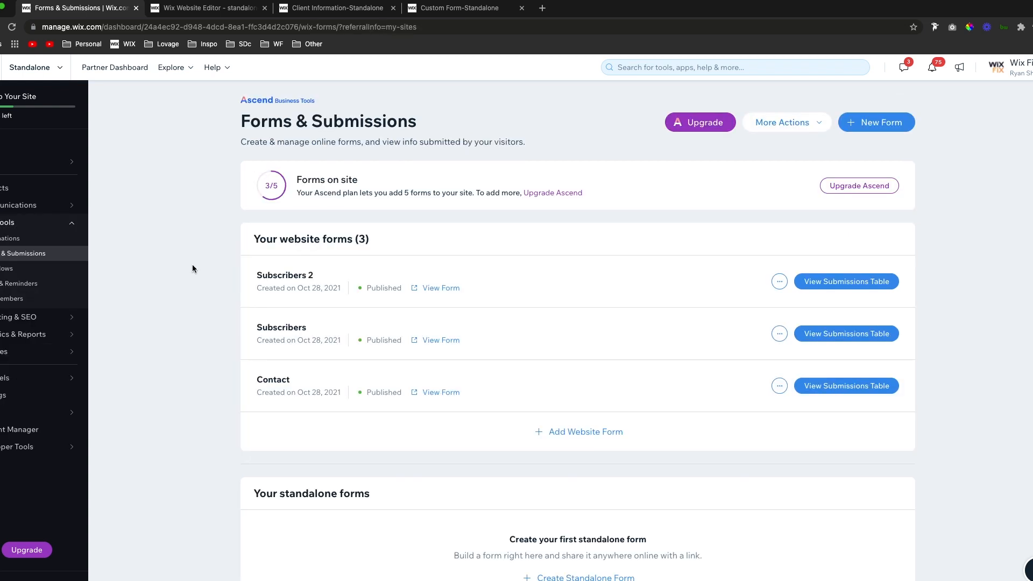
left_click_drag(252, 238, 405, 234)
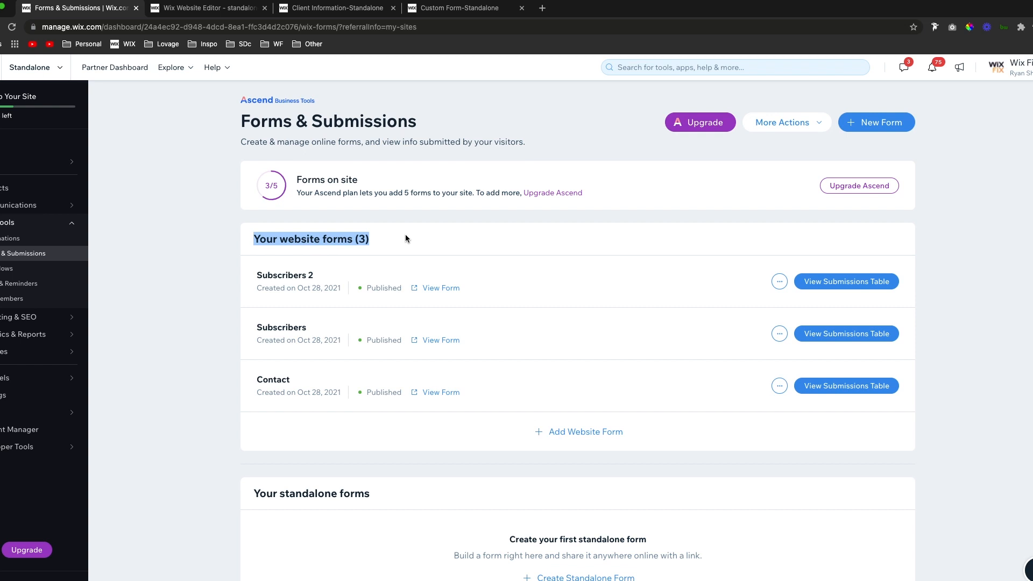
scroll(405, 238, "down", 1)
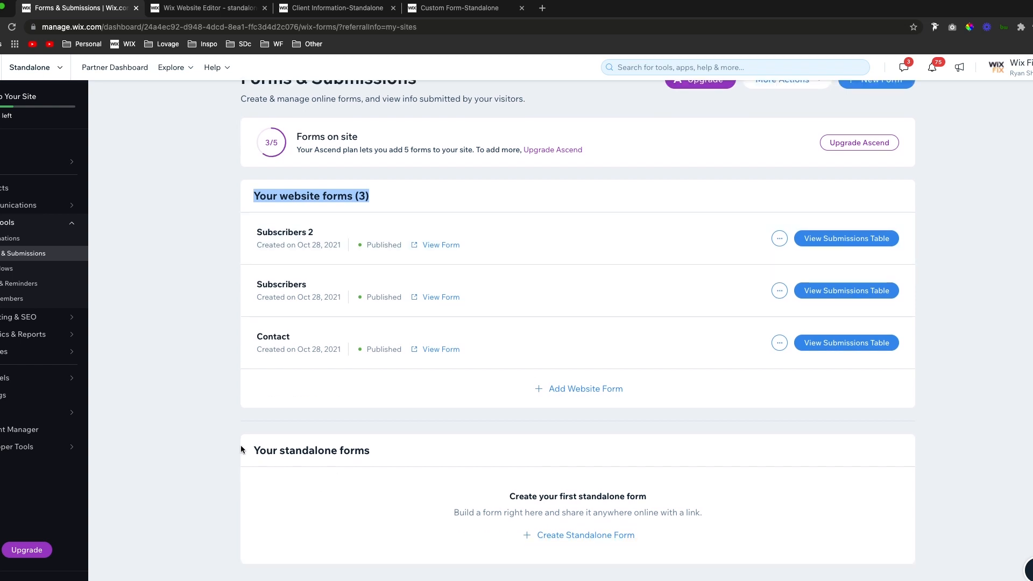
left_click_drag(255, 451, 394, 450)
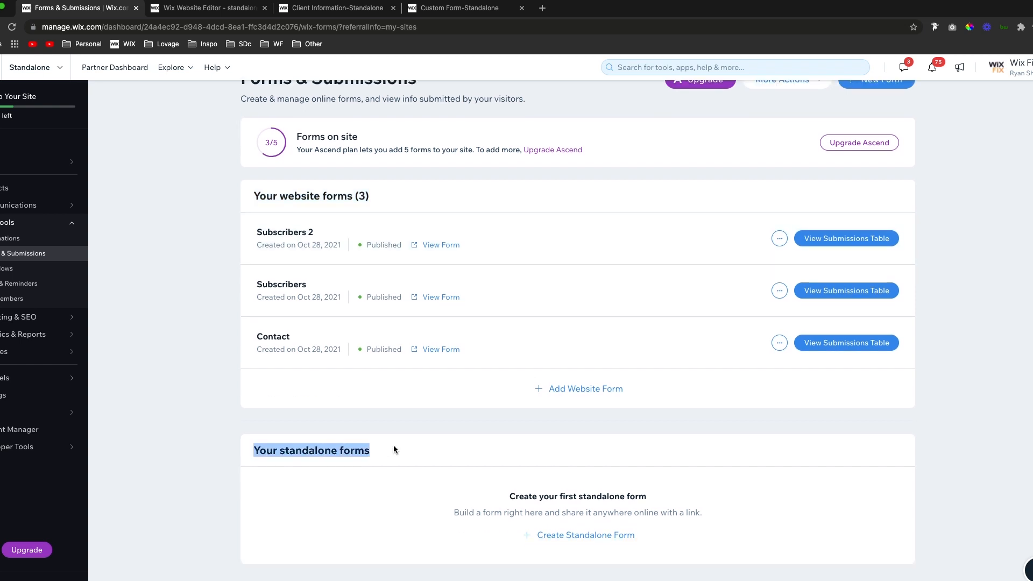
- Create a standalone form from scratch titled "Test Form" with the description "This is a description!"
left_click(553, 537)
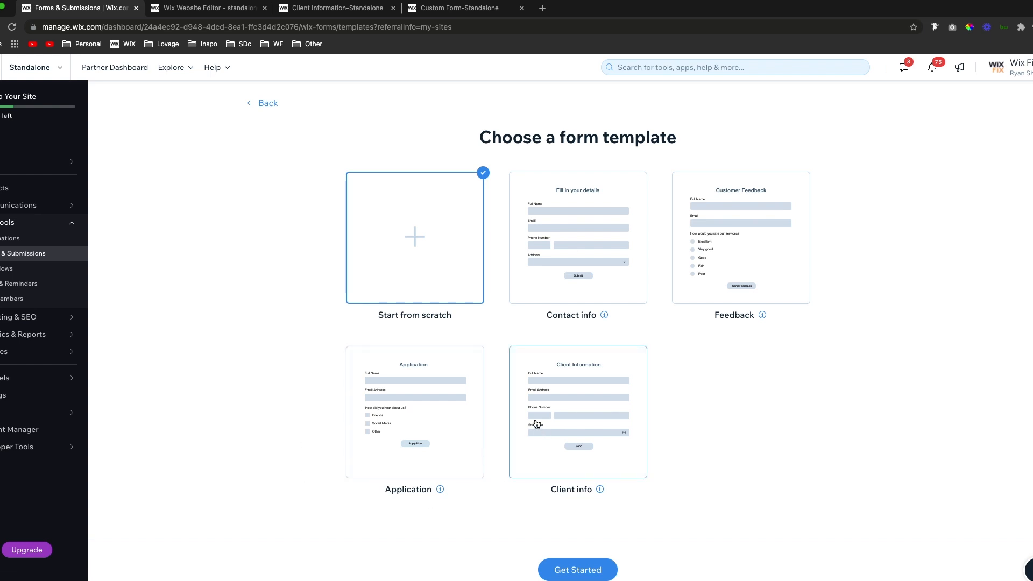
left_click(589, 570)
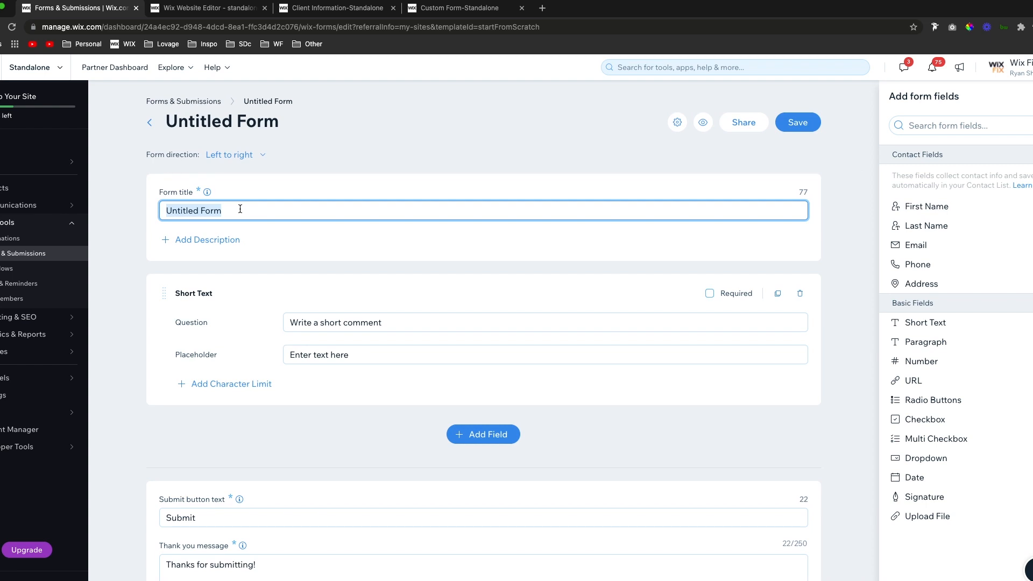
type("Test Form")
left_click(199, 243)
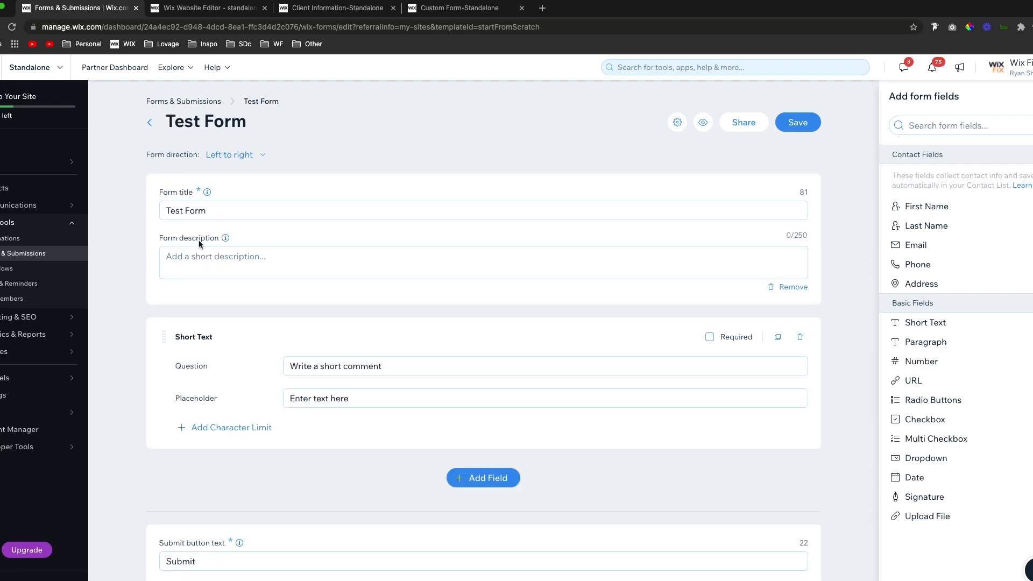
left_click(308, 265)
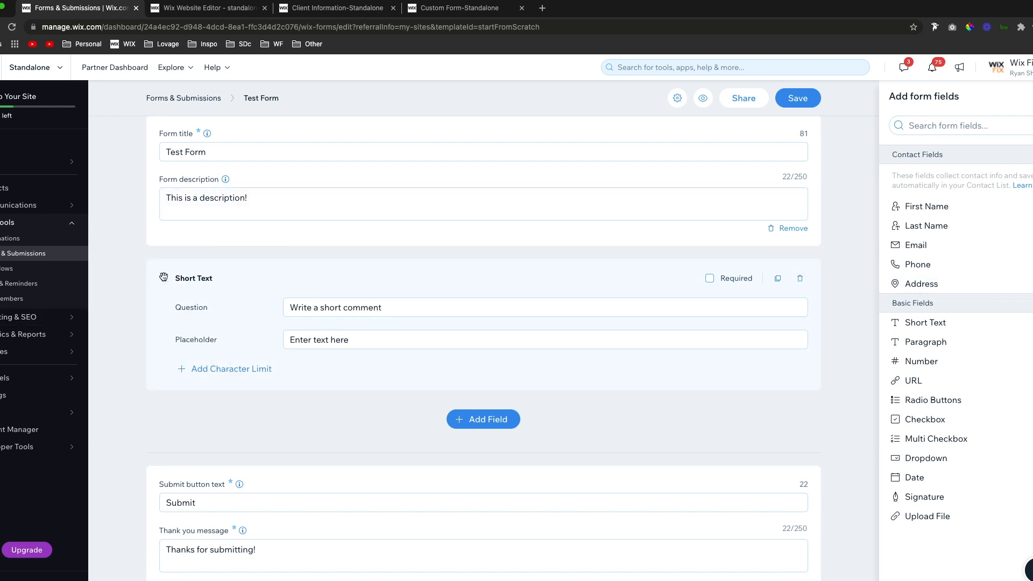
- Replace the default Short Text field of the Test Form with First Name, Last Name, Email and Phone contact fields
left_click_drag(164, 278, 161, 291)
left_click(800, 279)
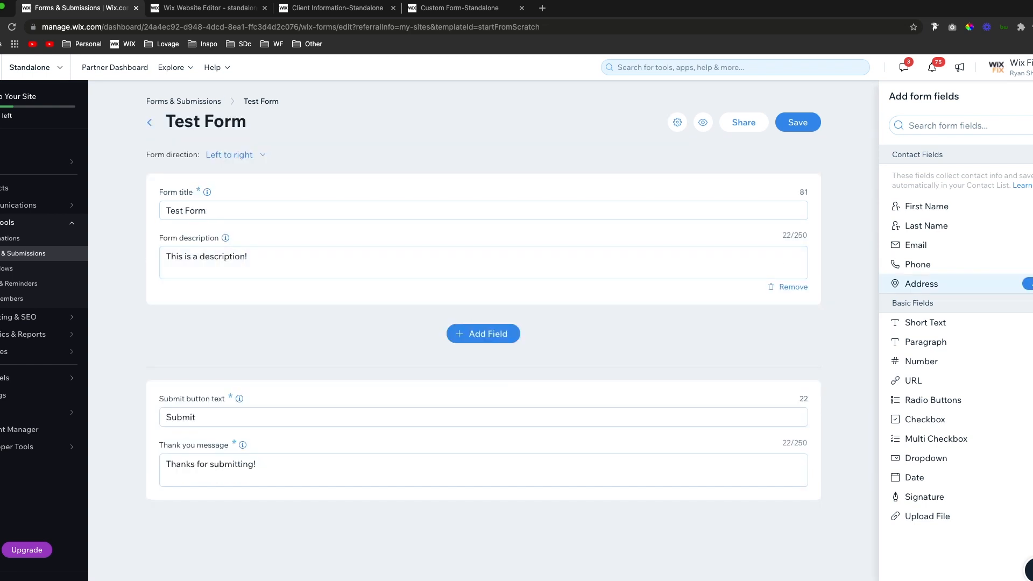
left_click(1028, 206)
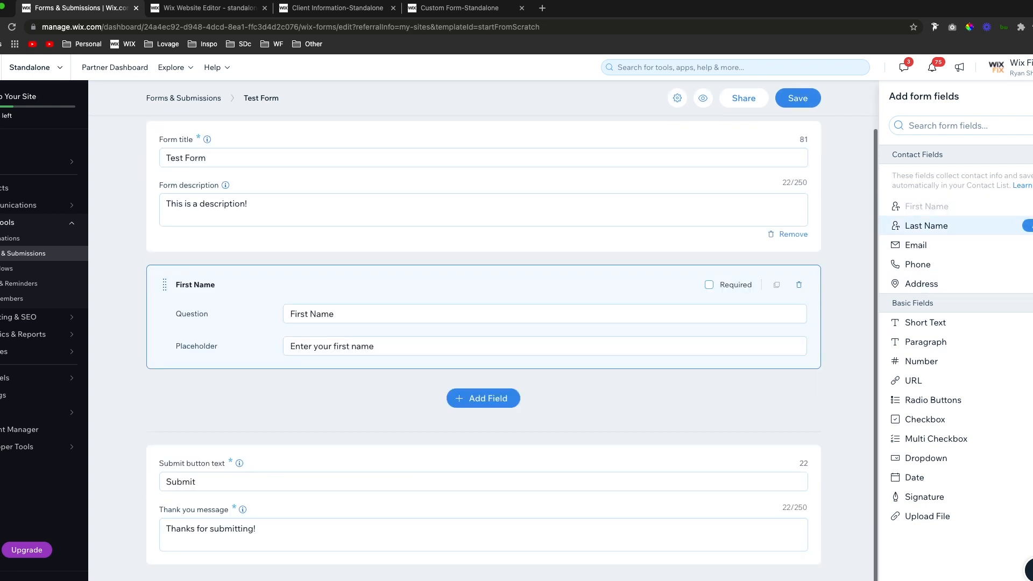
left_click(1027, 225)
left_click(1028, 245)
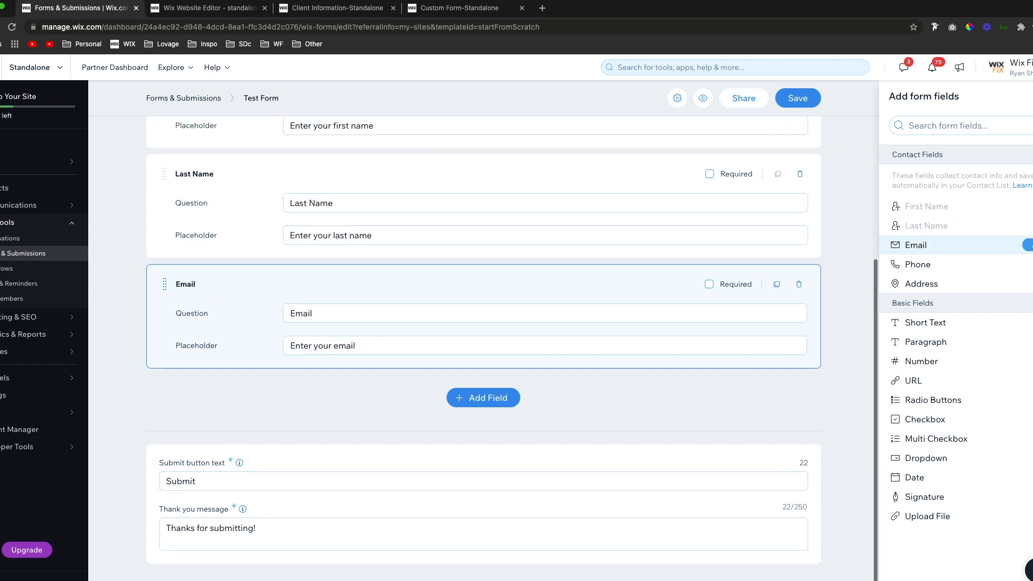
left_click(1028, 264)
scroll(380, 336, "up", 5)
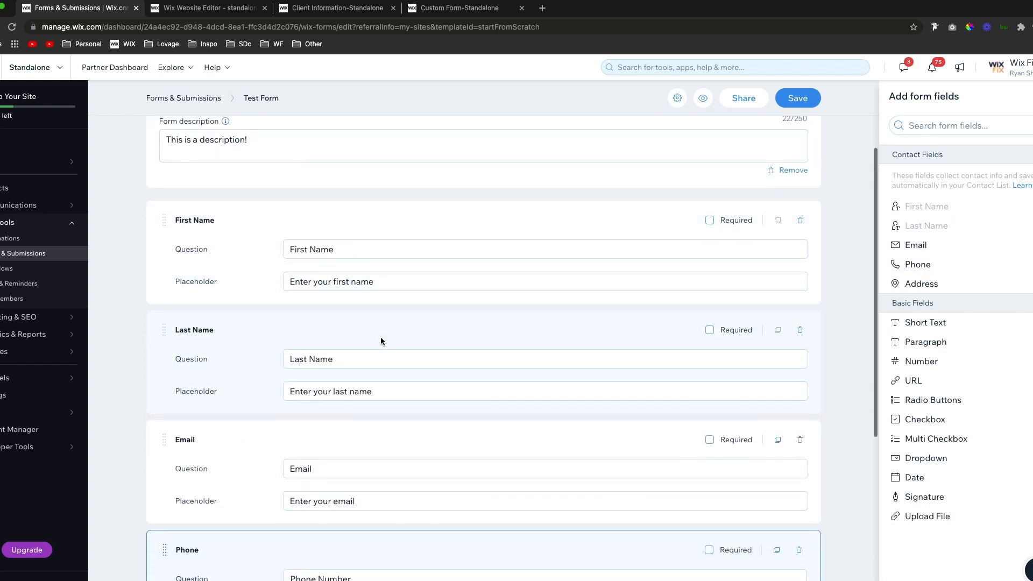
scroll(322, 301, "down", 3)
scroll(238, 260, "up", 3)
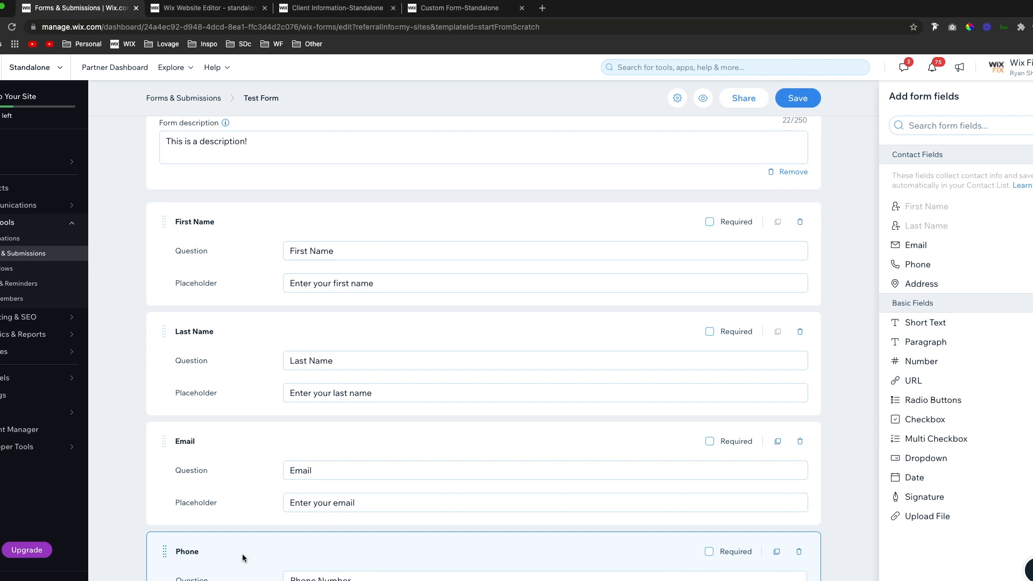
- Check the First Name field's question and placeholder text and make the field required
scroll(237, 237, "up", 2)
left_click(343, 337)
left_click(389, 367)
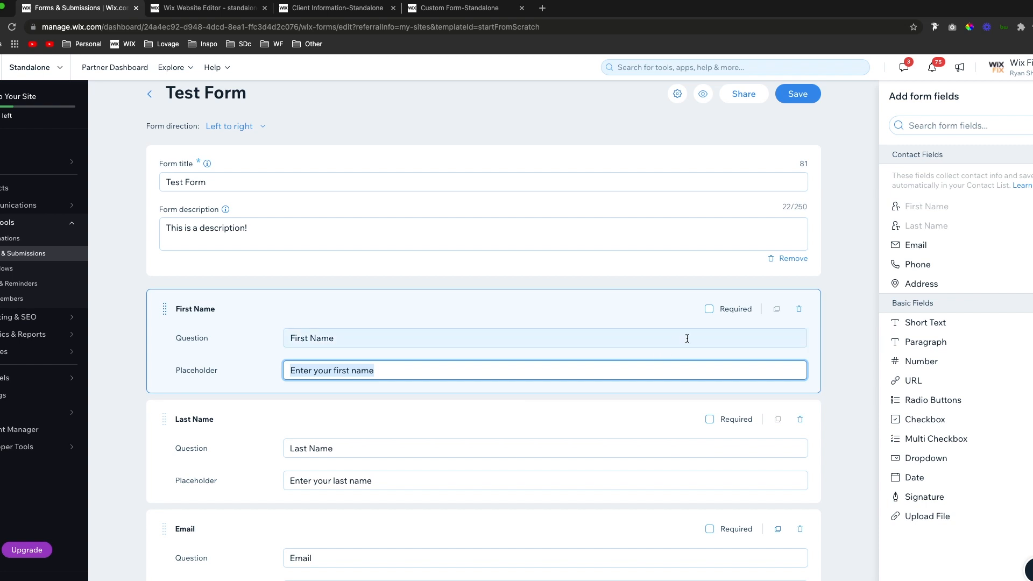
left_click(709, 310)
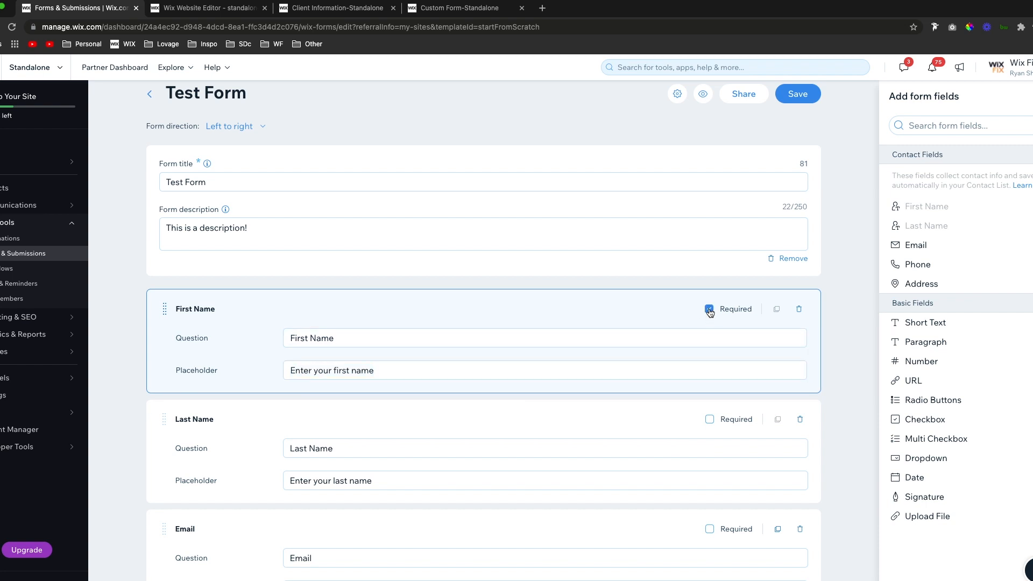
left_click(710, 310)
- Add Short Text and Paragraph fields between the Last Name and Email fields
scroll(581, 399, "down", 6)
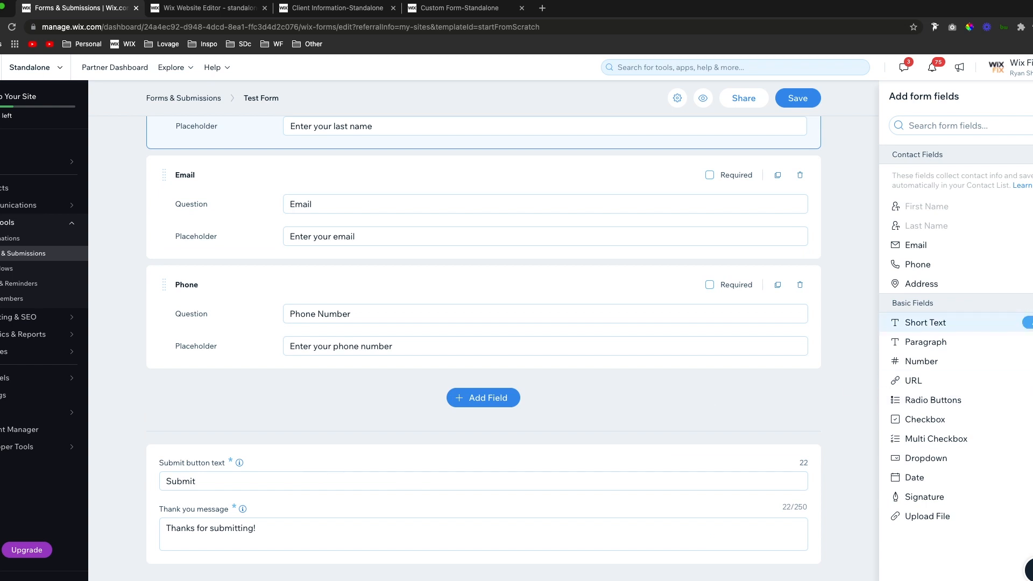
left_click(1028, 322)
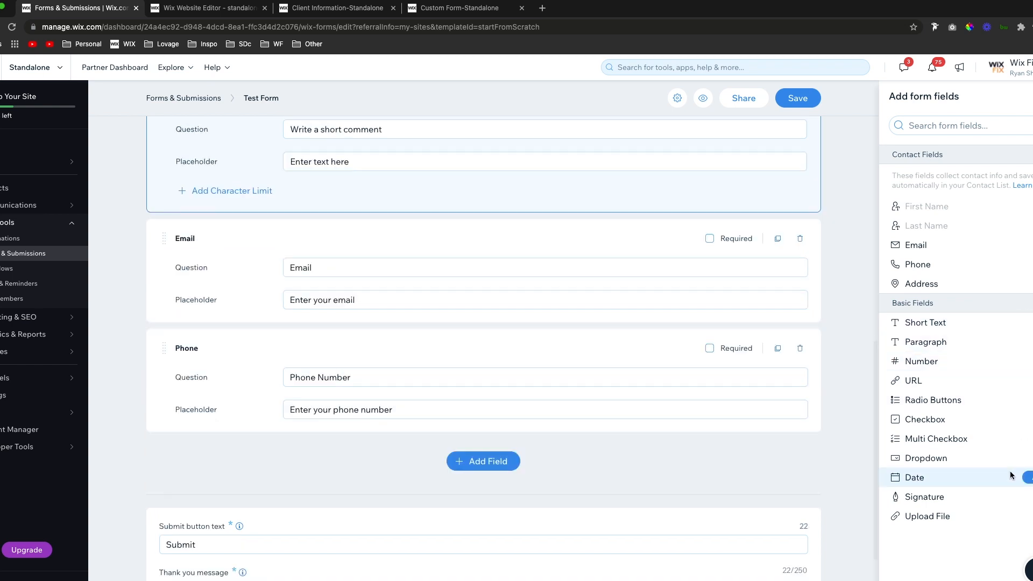
scroll(490, 412, "down", 1)
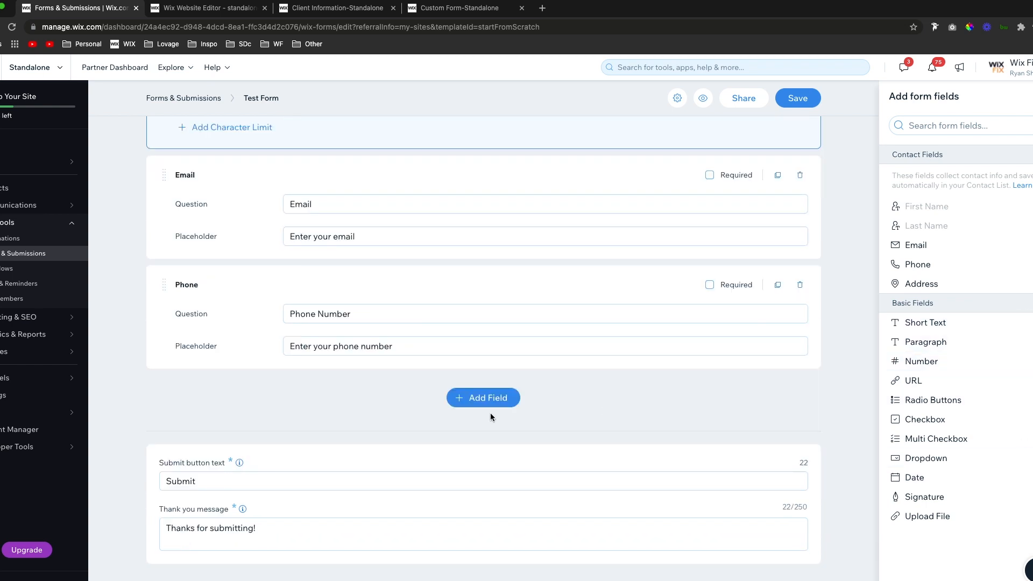
- Check the submit button text and thank-you message, and save the Test Form
left_click(212, 480)
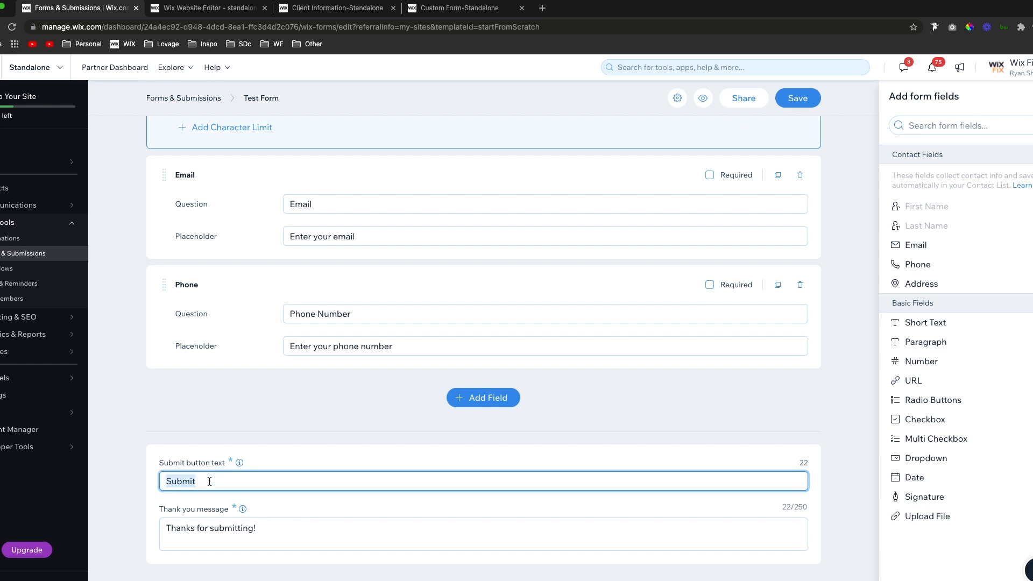
left_click(270, 532)
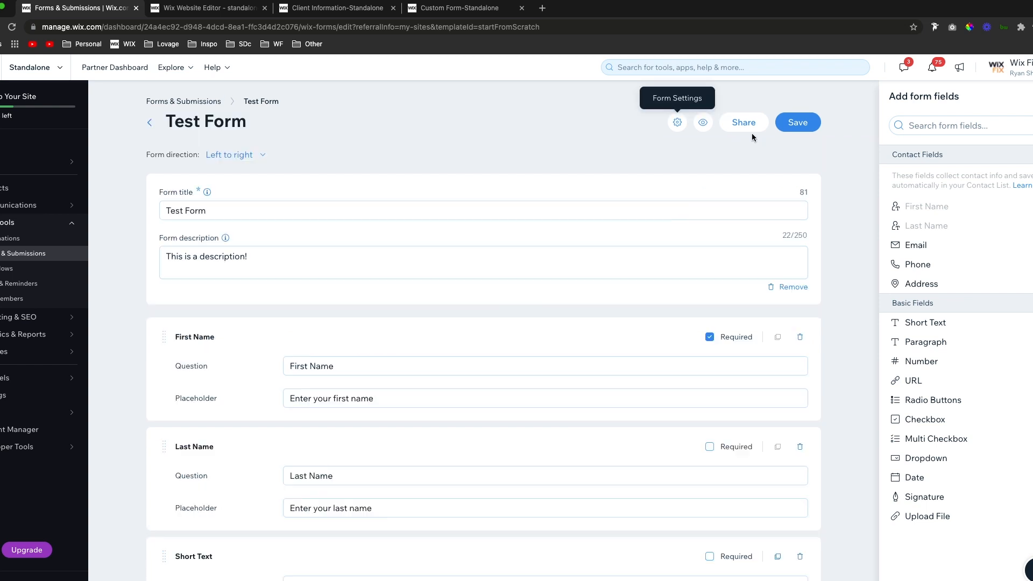
left_click(804, 127)
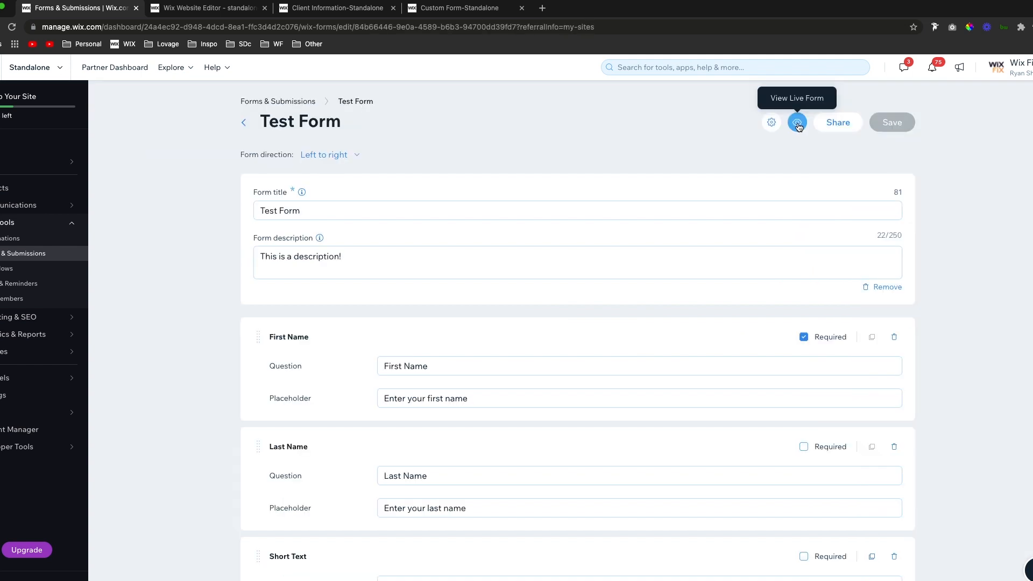
- Open the live version of the Test Form and its form settings, and inspect the published fields
left_click(799, 127)
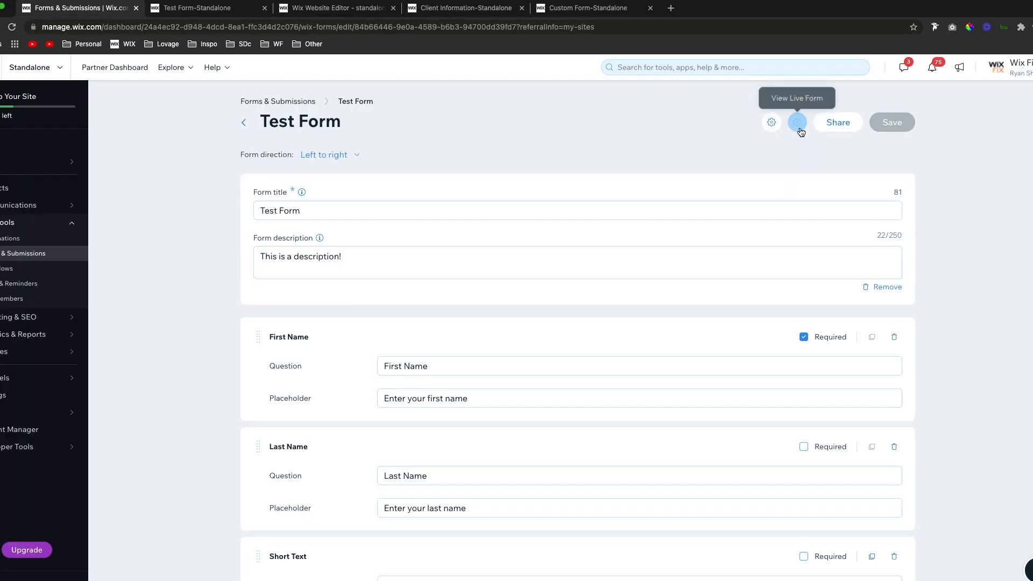
left_click(772, 123)
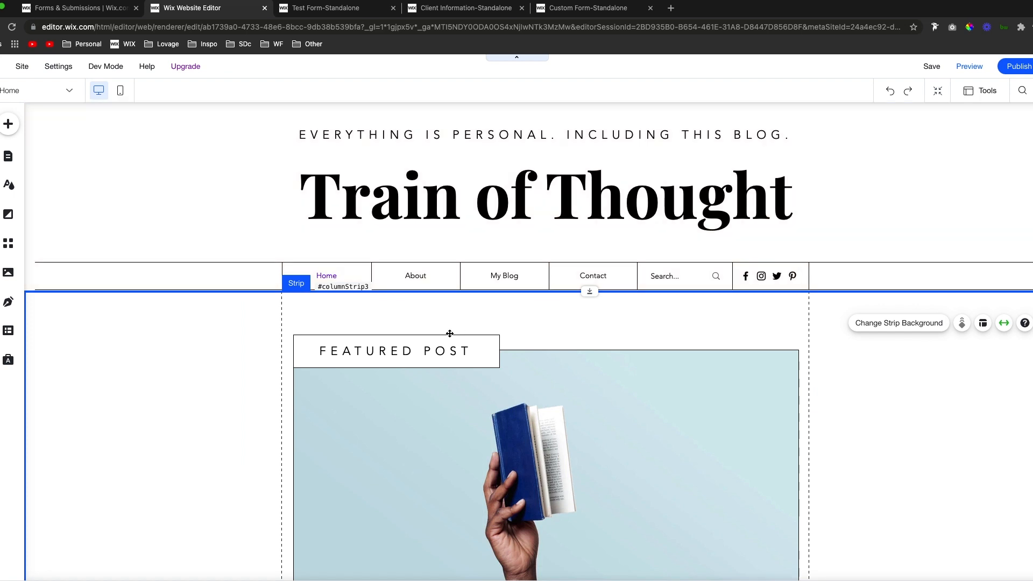
left_click(338, 8)
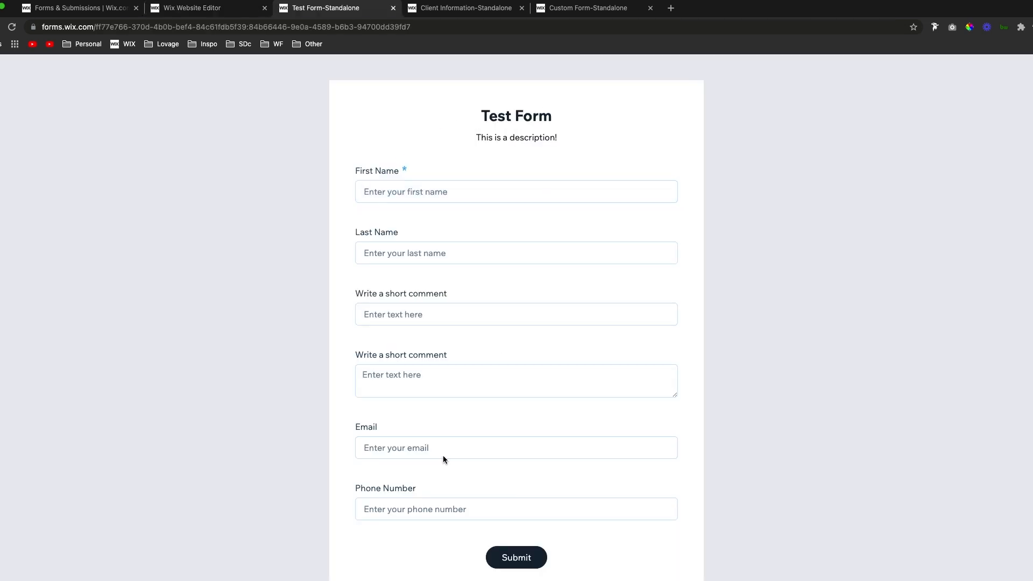
- Open the Test Form submission collection from the Content Manager in the website editor
left_click(208, 16)
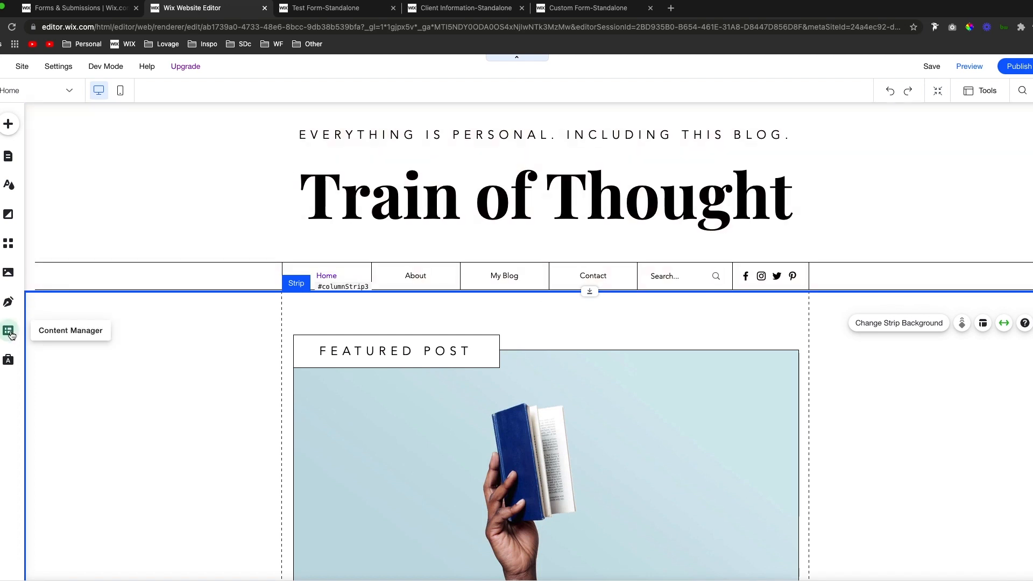
left_click(9, 332)
scroll(270, 357, "down", 5)
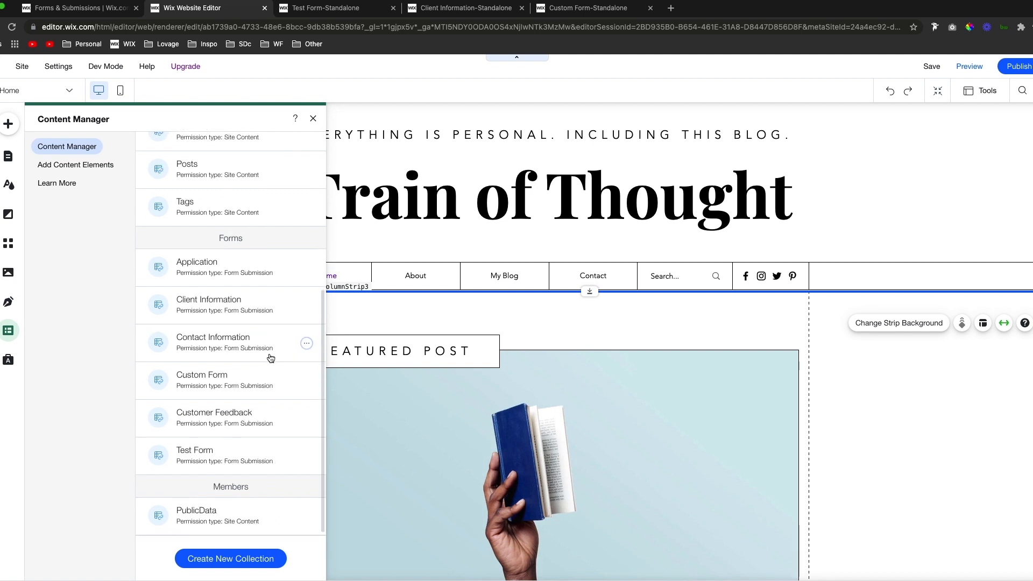
left_click(215, 456)
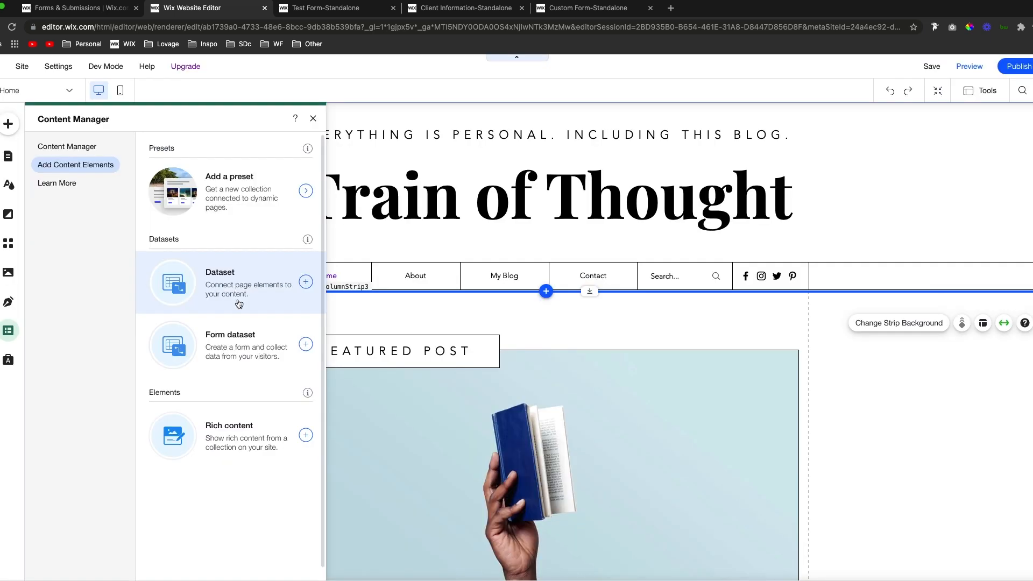
- Try placing a Dataset element beside the Home page's featured post, and delete it again
left_click(238, 304)
left_click_drag(560, 355, 161, 357)
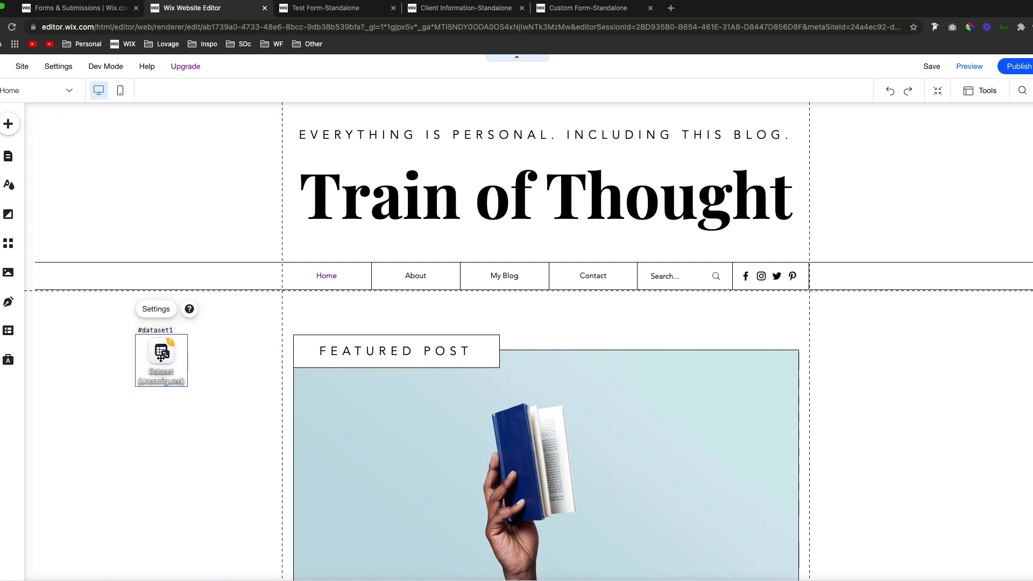
key("Delete")
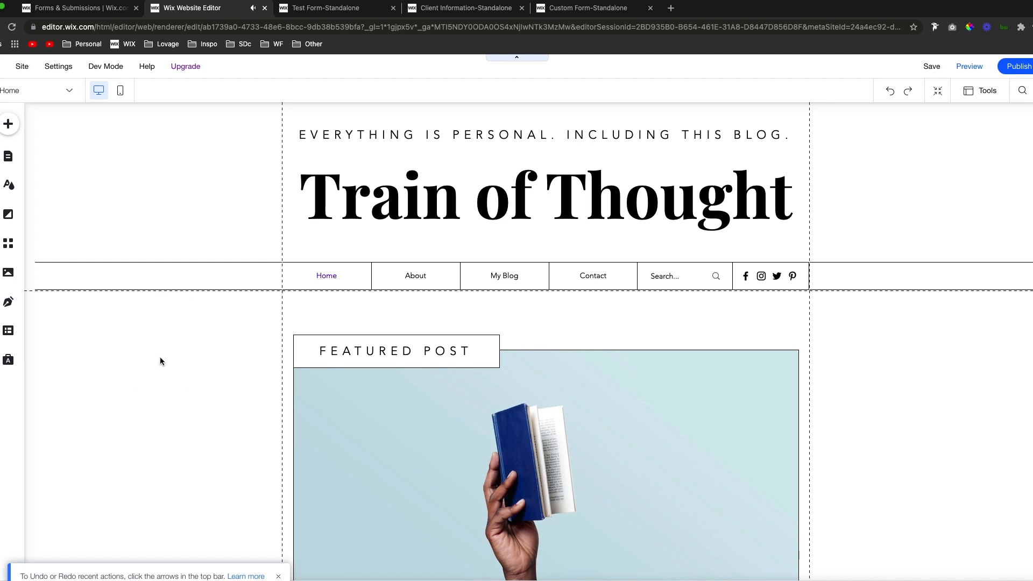